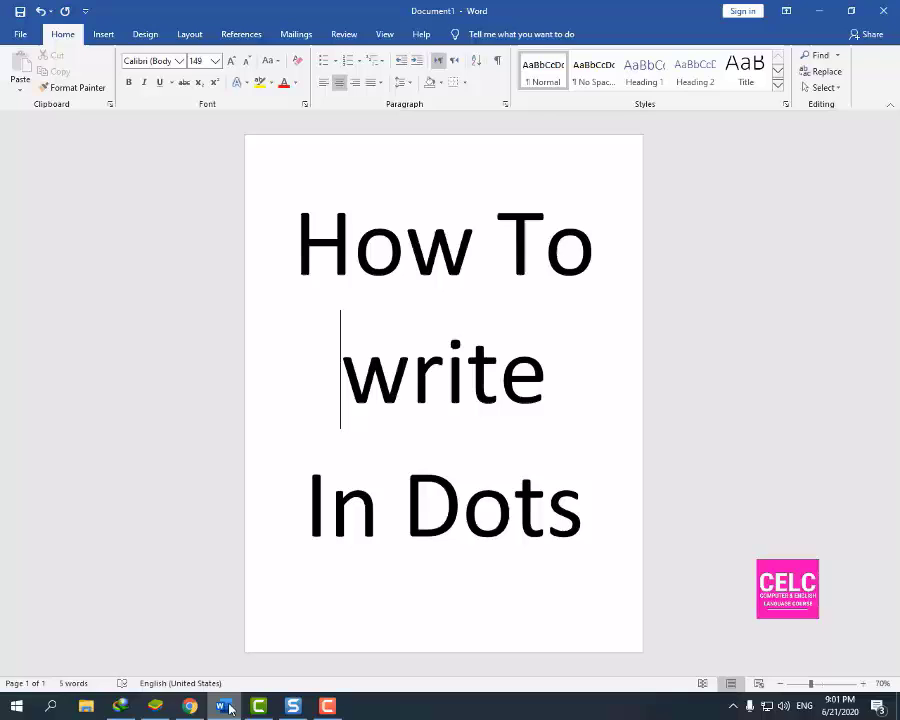
- Minimize the Word document that shows the 'How To write In Dots' title
{"action": "mouse_move", "coordinate": [155, 706]}
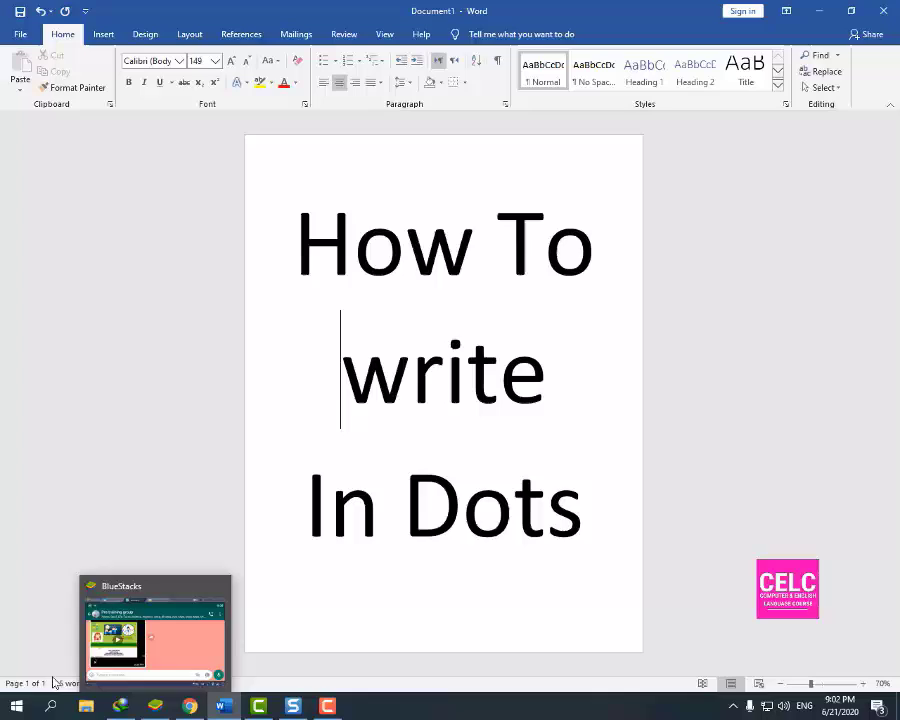
- Hide Word and switch Chrome to the Google search results tab
{"action": "left_click", "coordinate": [224, 706]}
{"action": "left_click", "coordinate": [200, 712]}
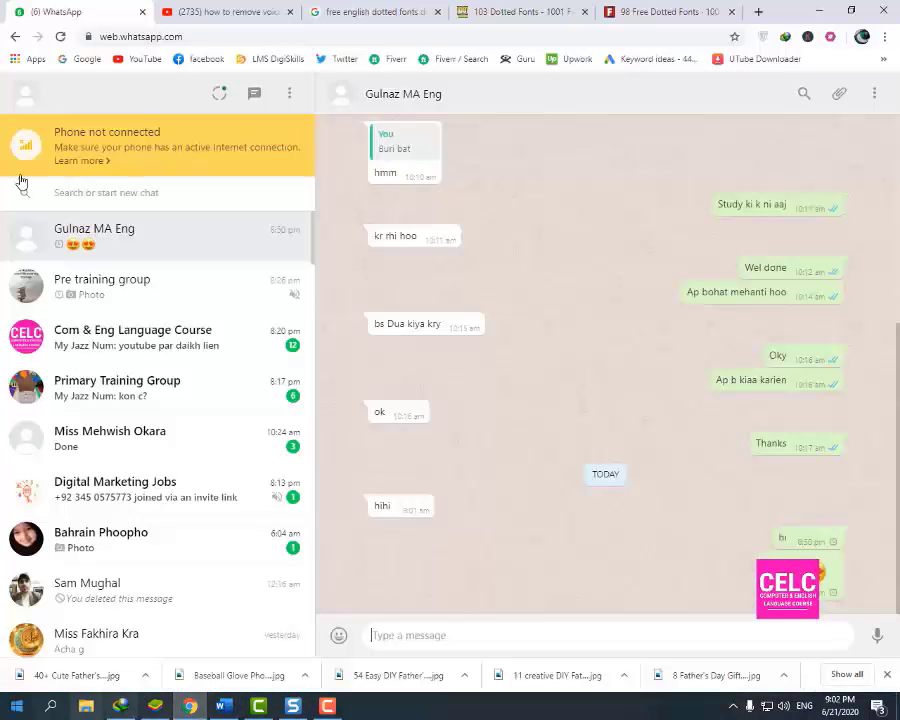
{"action": "left_click", "coordinate": [663, 11]}
- Rerun the 'free english dotted fonts download' search to reach the 103 Dotted Fonts page
{"action": "left_click", "coordinate": [391, 11]}
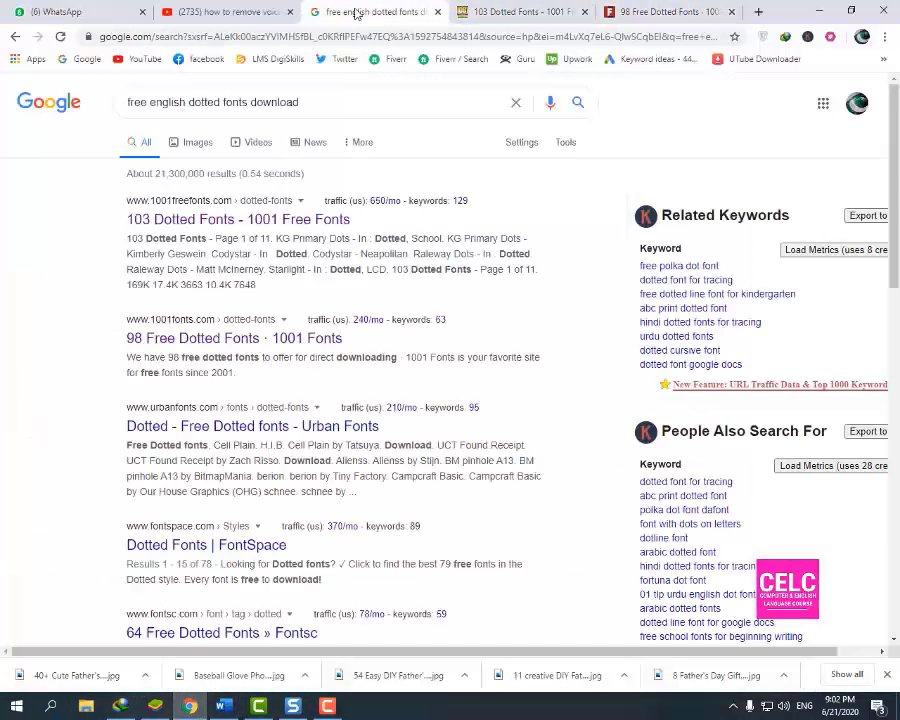
{"action": "left_click", "coordinate": [184, 103]}
{"action": "triple_click", "coordinate": [184, 104]}
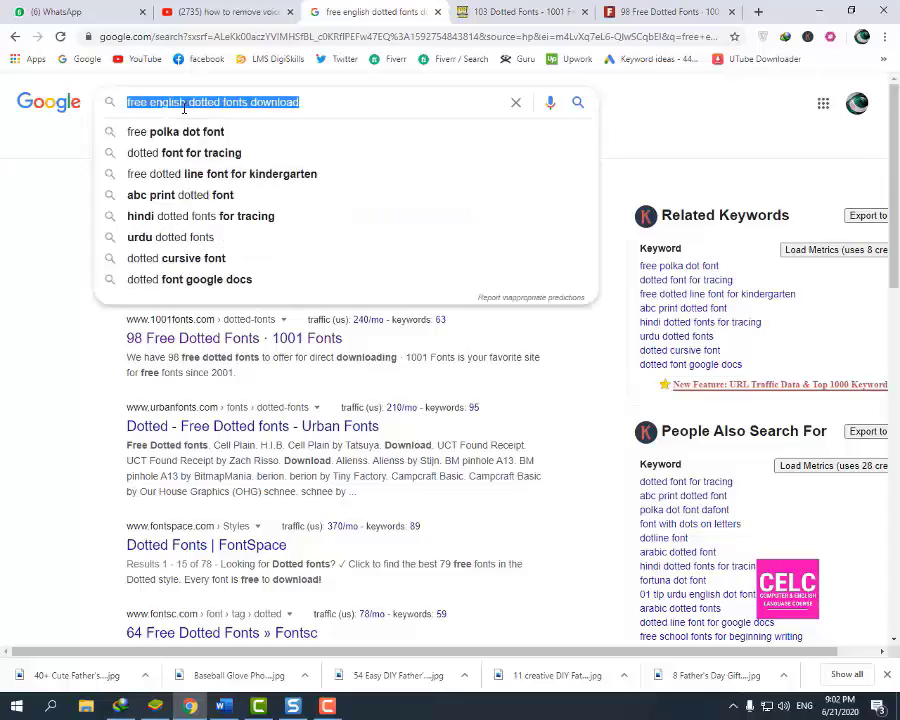
{"action": "left_click", "coordinate": [358, 104]}
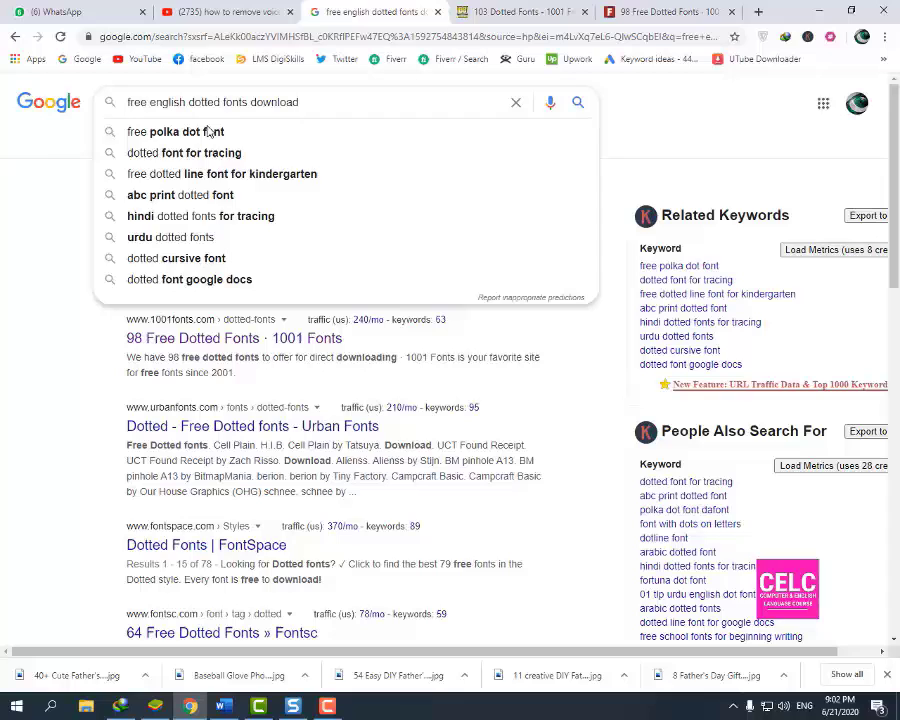
{"action": "key", "text": "Return"}
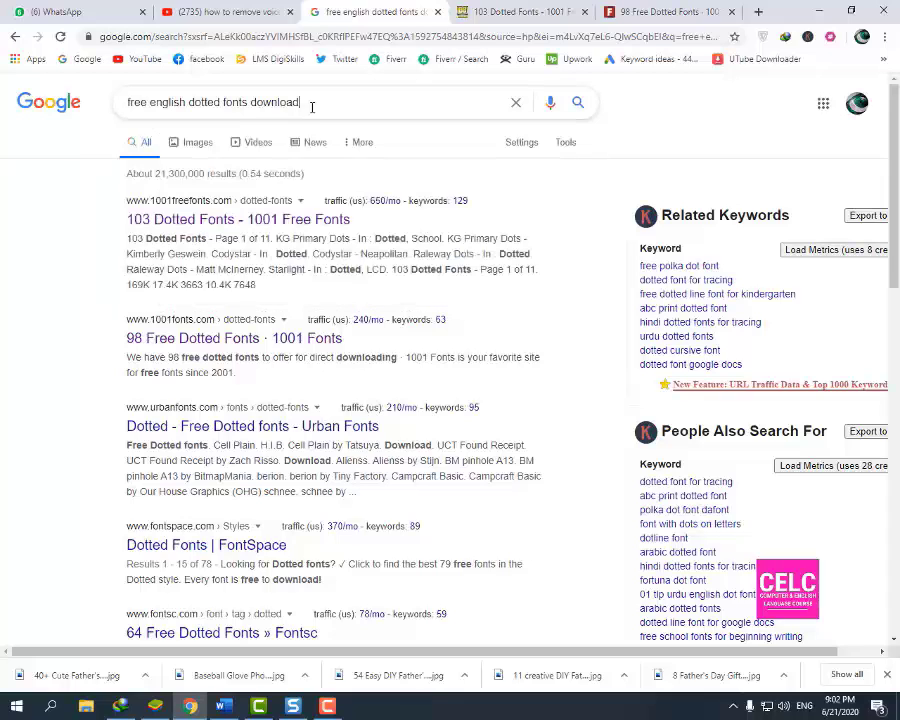
{"action": "left_click", "coordinate": [247, 102]}
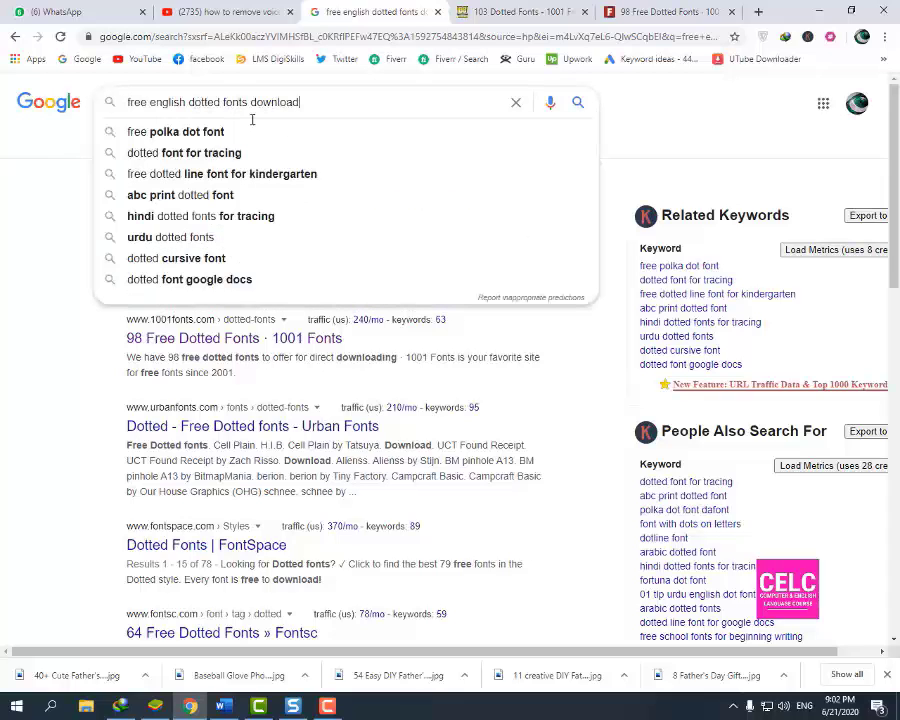
{"action": "left_click", "coordinate": [2, 235]}
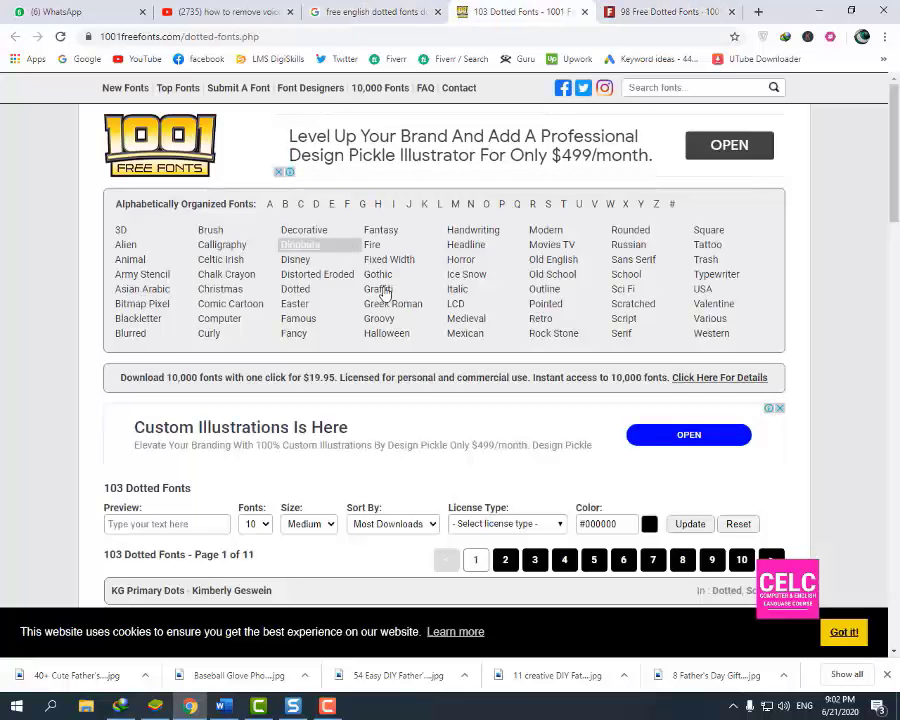
- Browse the dotted fonts list and download Codystar as codystar.zip (106.77 KB)
{"action": "scroll", "coordinate": [398, 315], "scroll_direction": "down", "scroll_amount": 5}
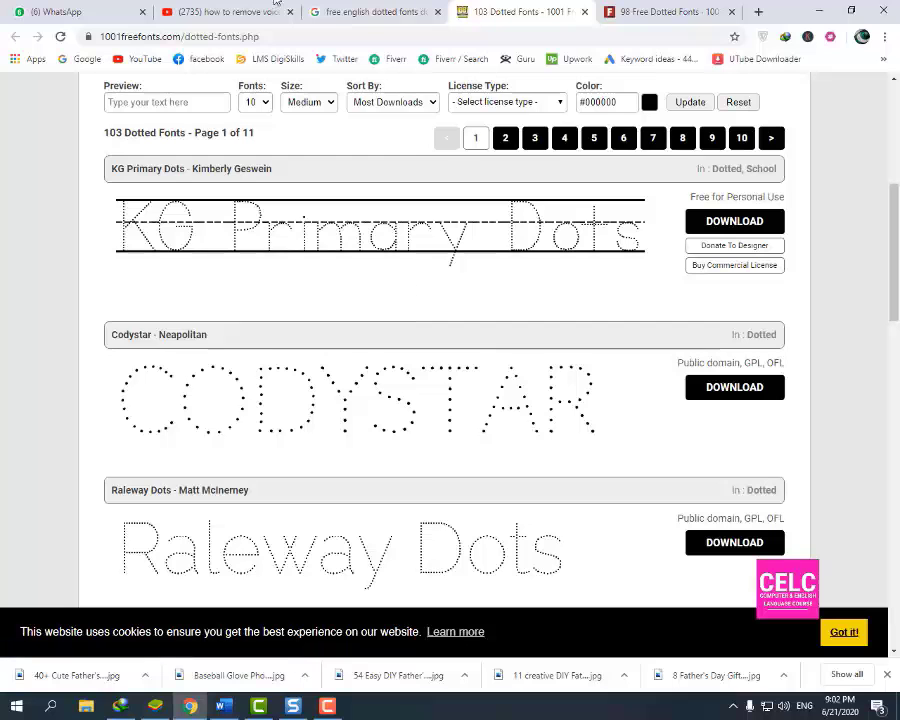
{"action": "scroll", "coordinate": [418, 413], "scroll_direction": "down", "scroll_amount": 3}
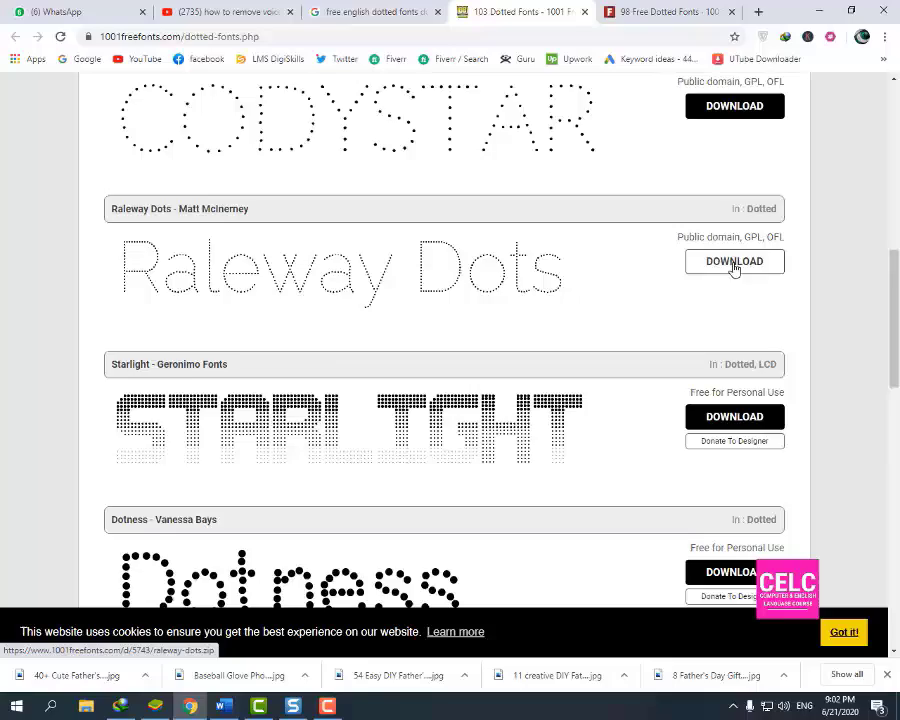
{"action": "scroll", "coordinate": [414, 396], "scroll_direction": "down", "scroll_amount": 7}
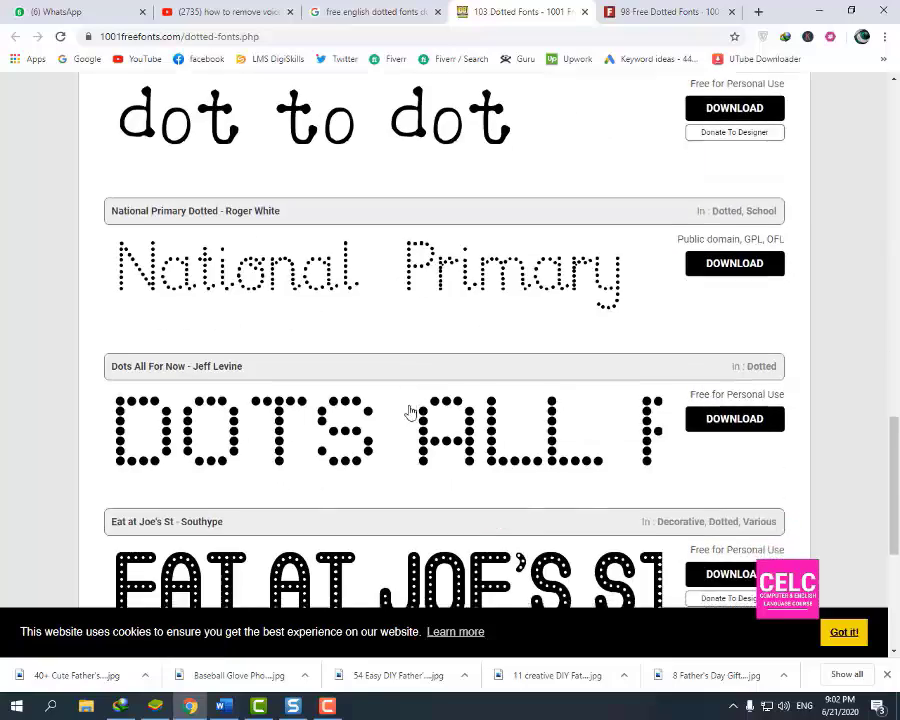
{"action": "scroll", "coordinate": [410, 405], "scroll_direction": "down", "scroll_amount": 4}
{"action": "scroll", "coordinate": [410, 410], "scroll_direction": "up", "scroll_amount": 10}
{"action": "scroll", "coordinate": [420, 407], "scroll_direction": "up", "scroll_amount": 2}
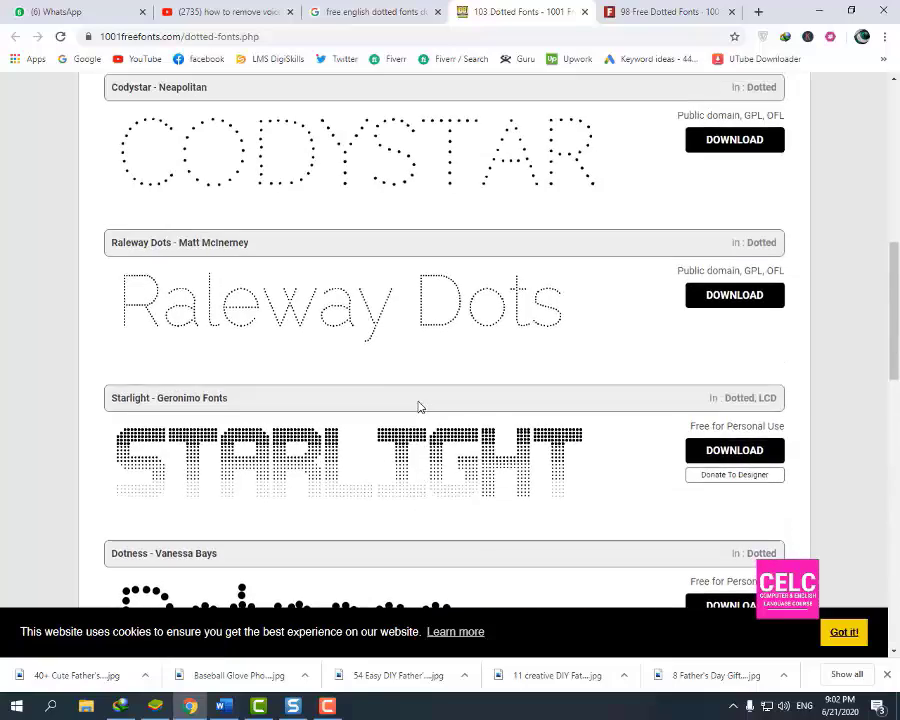
{"action": "scroll", "coordinate": [314, 347], "scroll_direction": "up", "scroll_amount": 3}
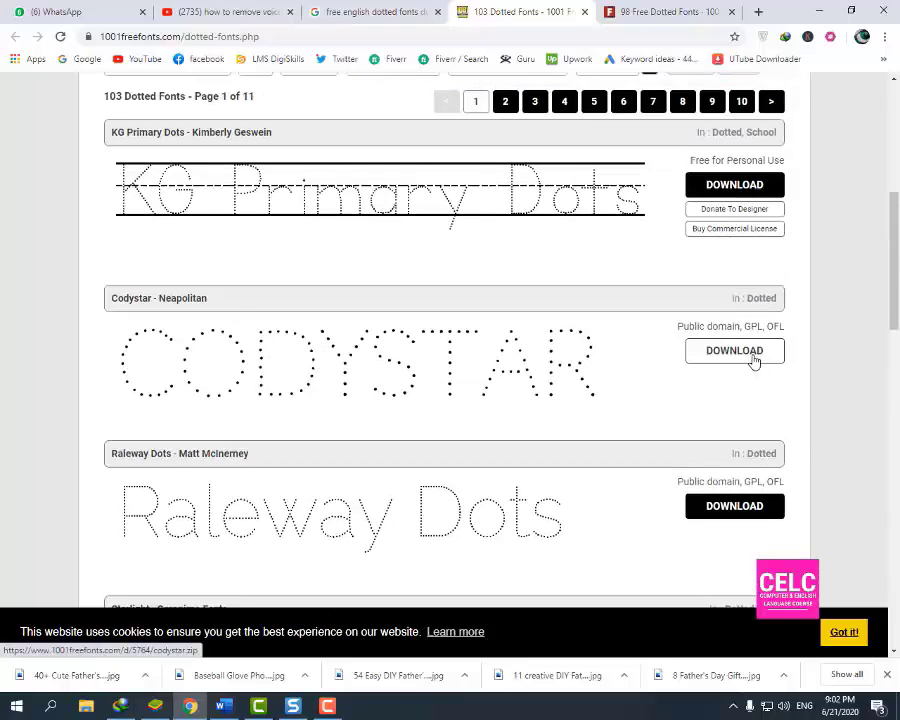
{"action": "scroll", "coordinate": [752, 362], "scroll_direction": "up", "scroll_amount": 2}
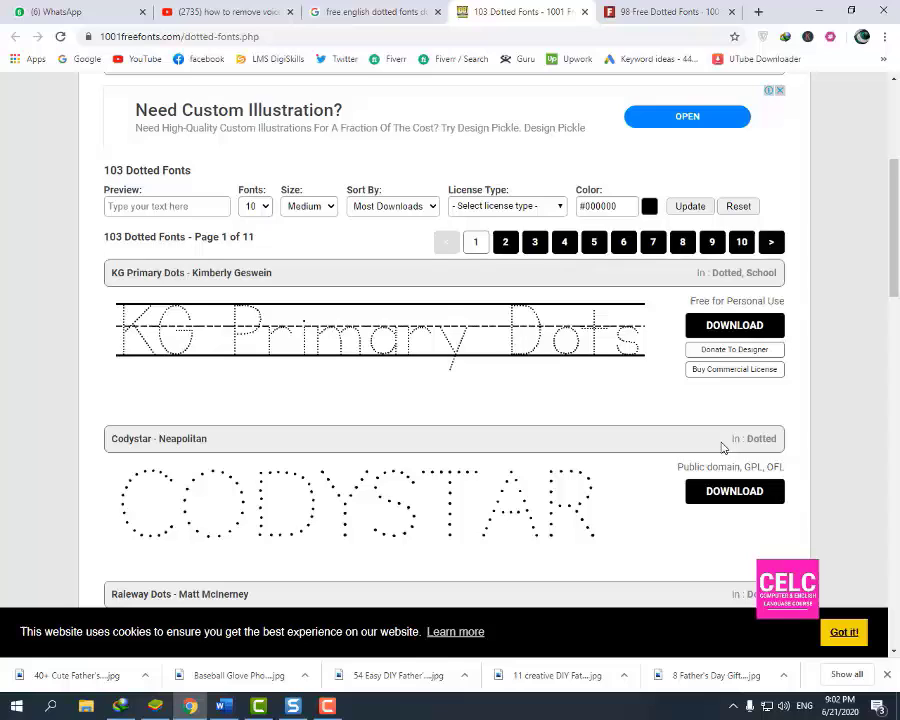
{"action": "left_click", "coordinate": [745, 490]}
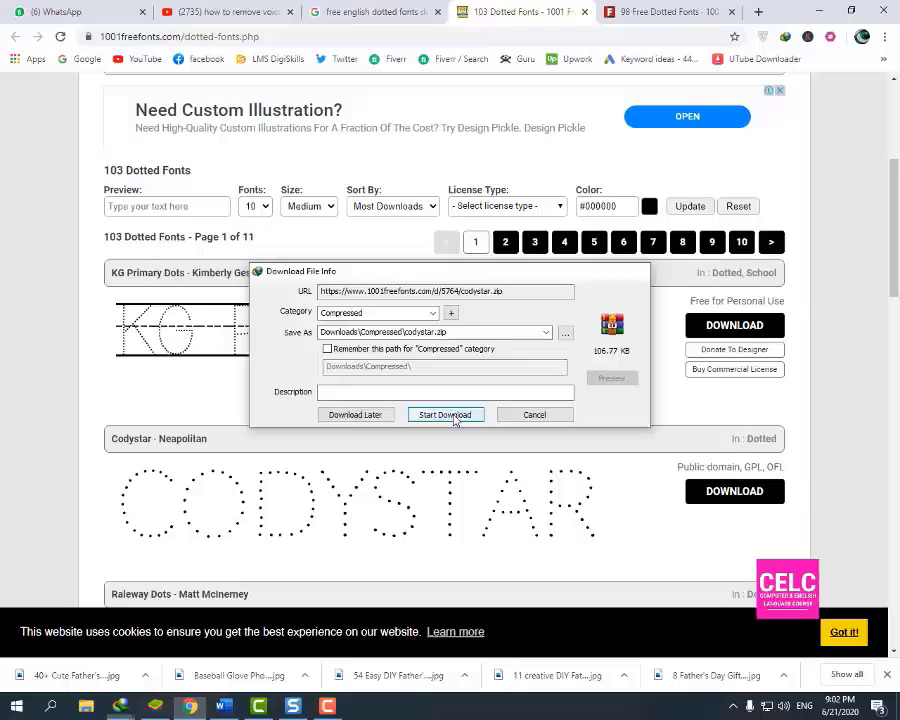
- Start the codystar.zip download, then download KG Primary Dots as kg-primary-dots.zip
{"action": "left_click", "coordinate": [452, 418]}
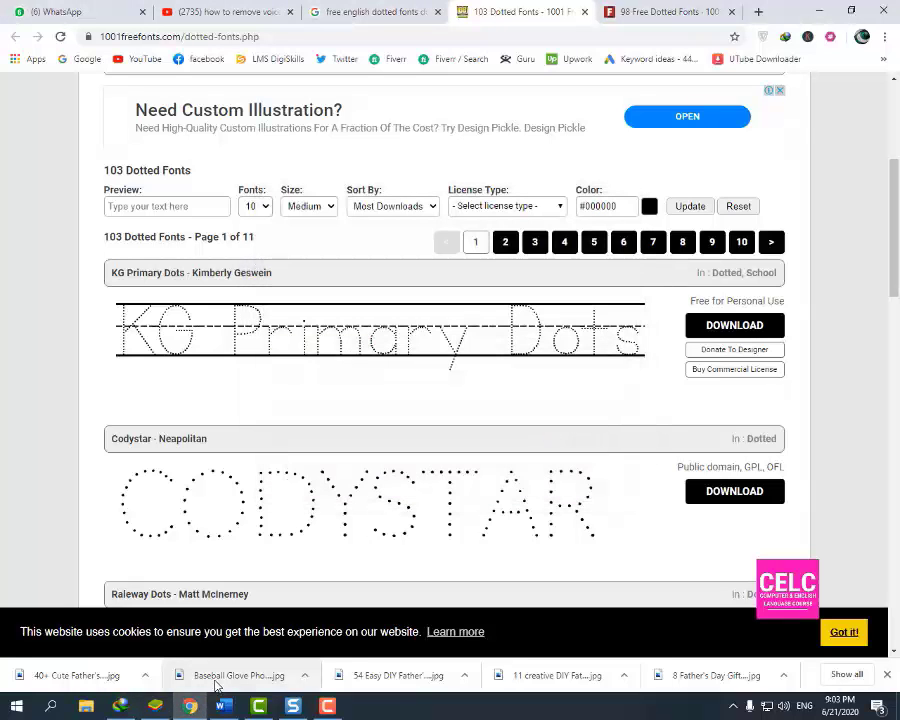
{"action": "left_click", "coordinate": [734, 326]}
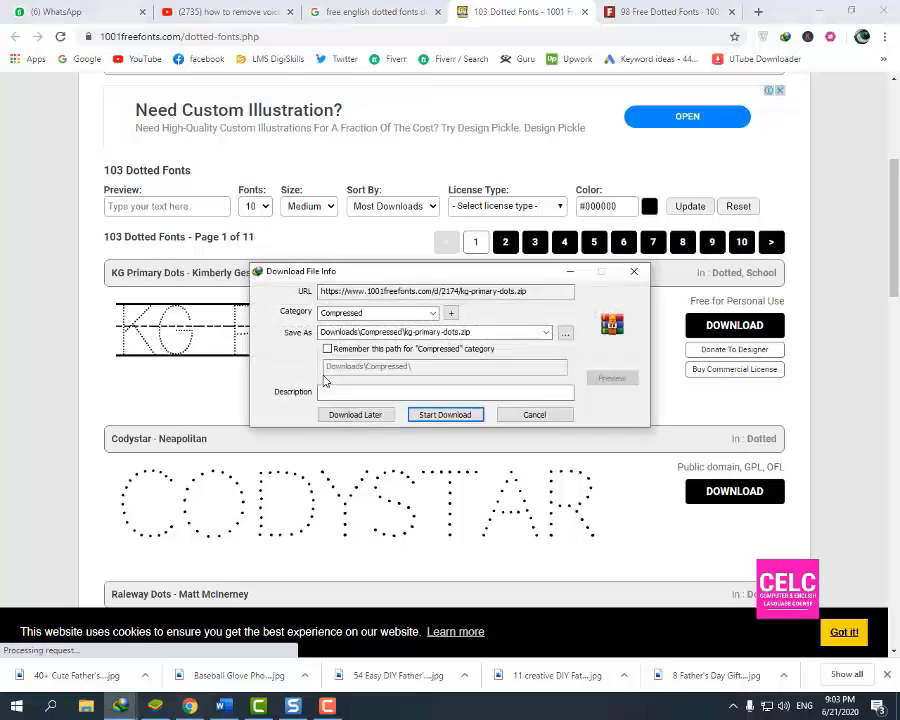
{"action": "left_click", "coordinate": [442, 414]}
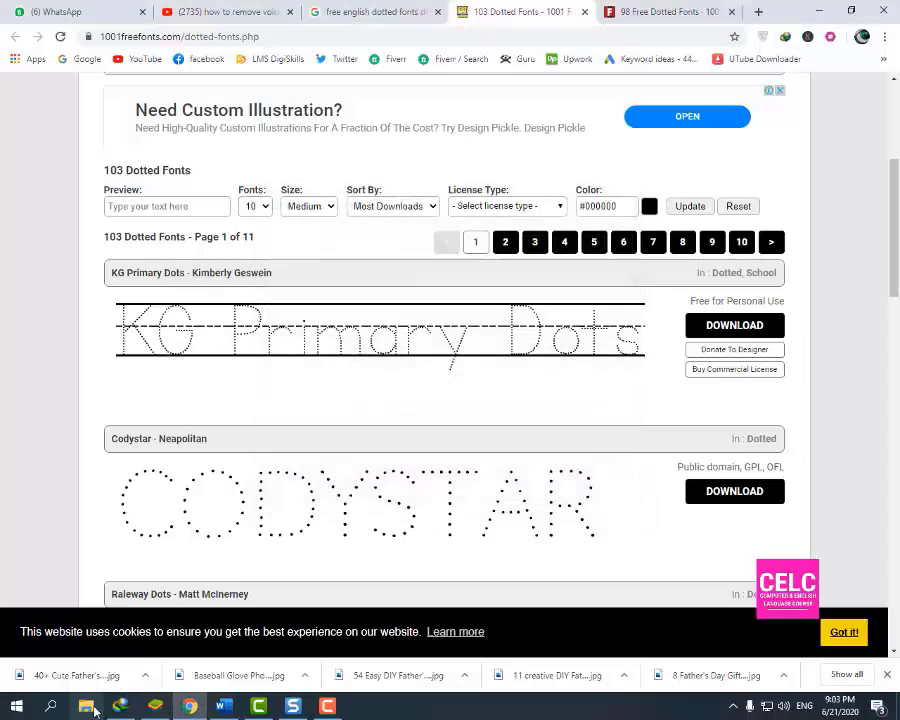
- Minimize Chrome to show the Windows desktop
{"action": "left_click", "coordinate": [185, 709]}
{"action": "left_click", "coordinate": [185, 709]}
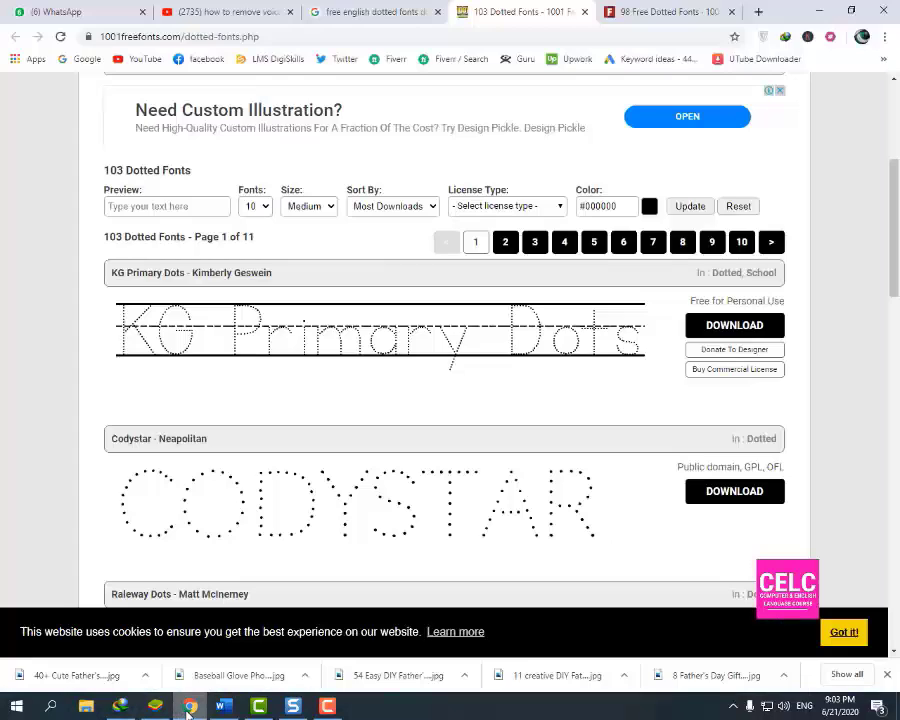
{"action": "left_click", "coordinate": [185, 709]}
- Open the Downloads\Compressed folder and select kg-primary-dots.zip
{"action": "left_click", "coordinate": [85, 709]}
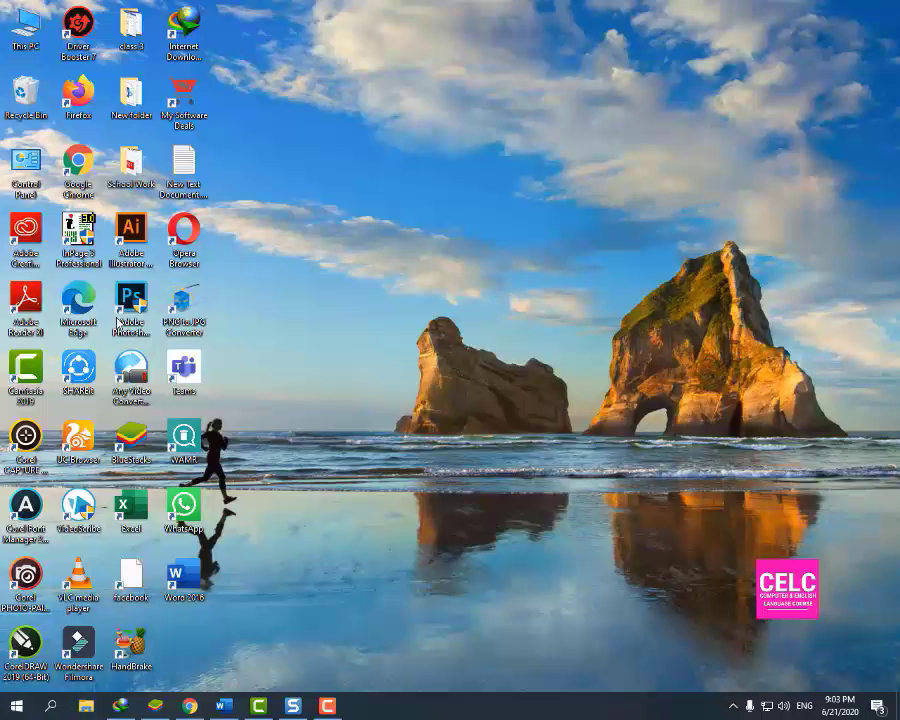
{"action": "left_click", "coordinate": [53, 184]}
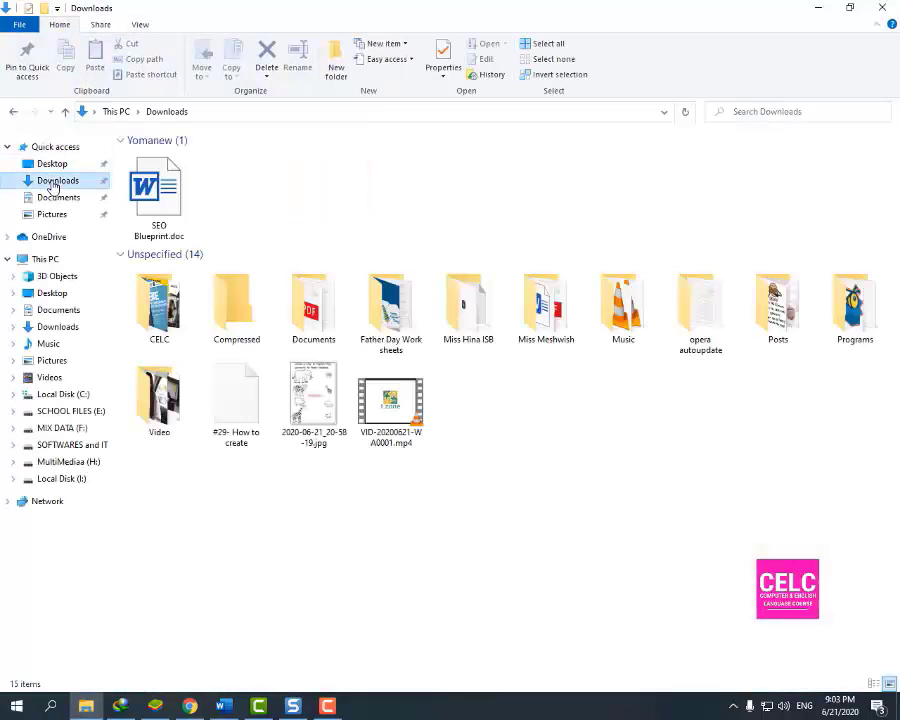
{"action": "left_click", "coordinate": [238, 333]}
{"action": "double_click", "coordinate": [238, 333]}
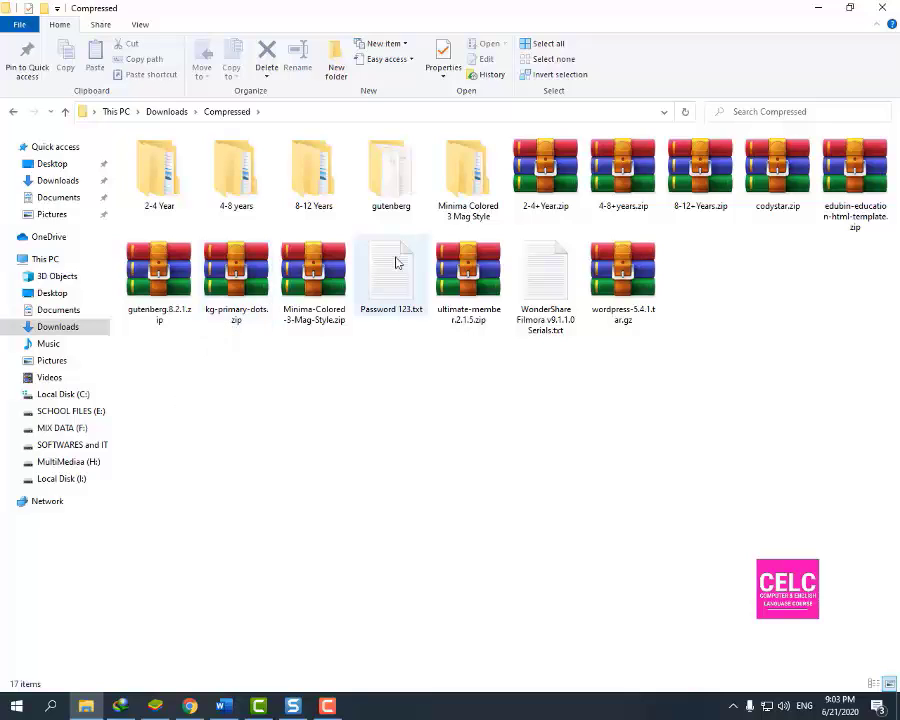
{"action": "left_click", "coordinate": [250, 318]}
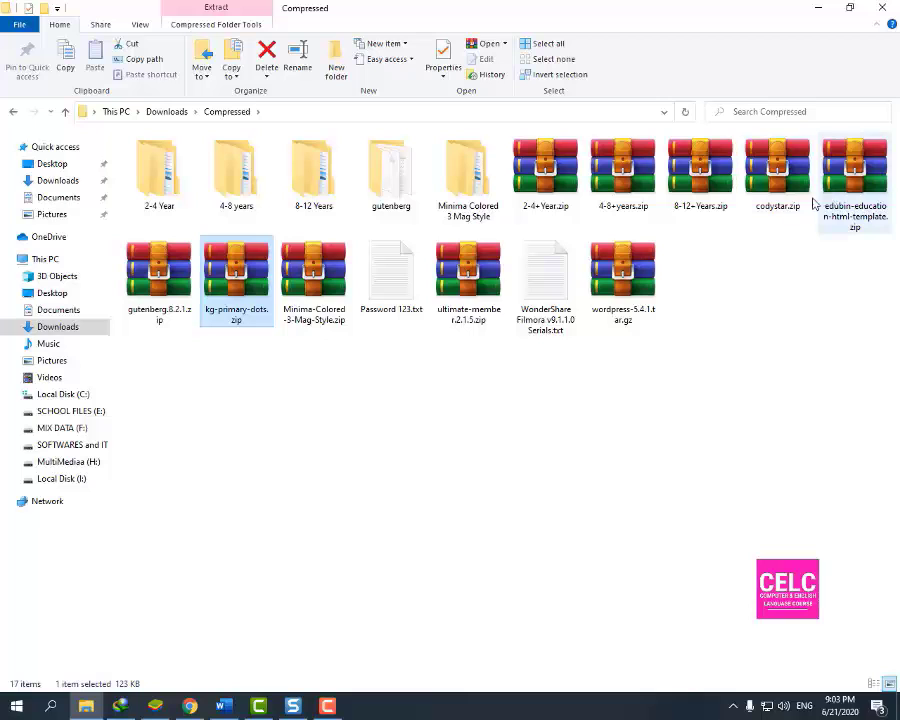
- Cut codystar.zip and kg-primary-dots.zip and paste them into a new folder named New folder
{"action": "left_click", "coordinate": [86, 706]}
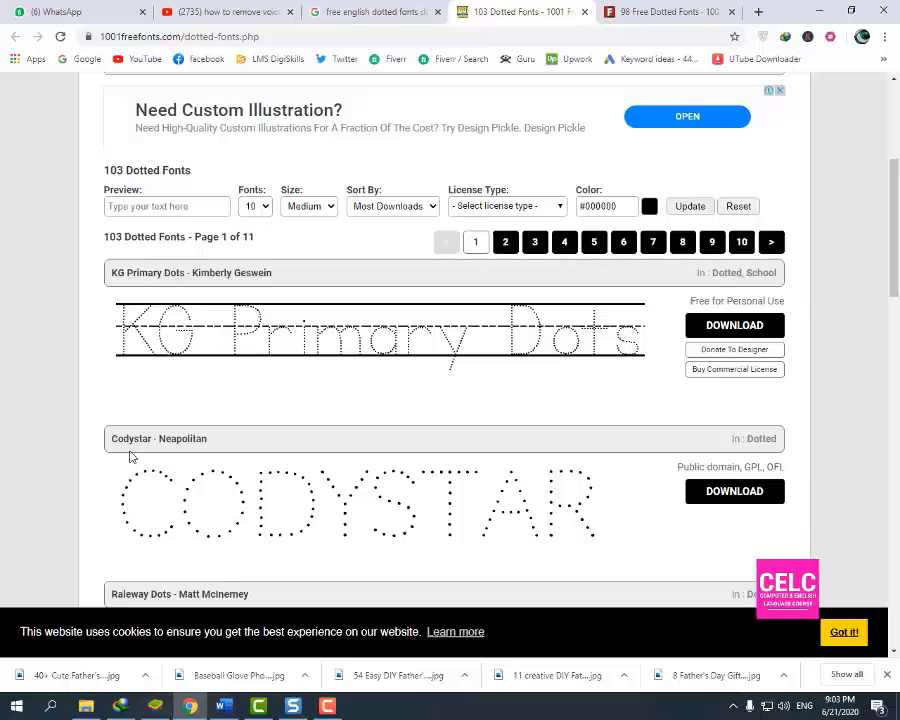
{"action": "key", "text": "alt+Tab"}
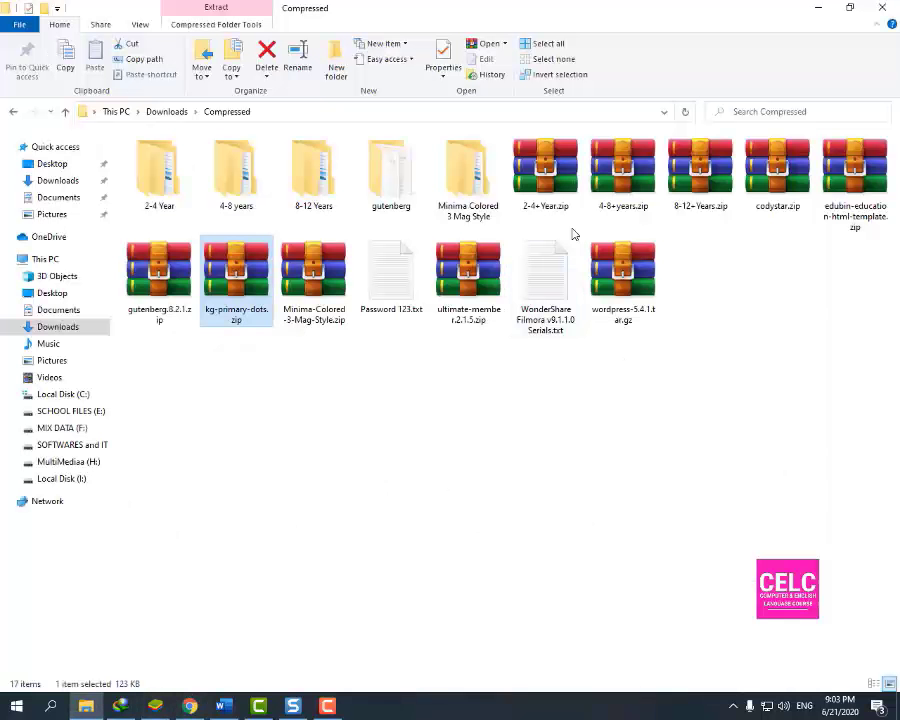
{"action": "left_click", "coordinate": [787, 205], "text": "ctrl"}
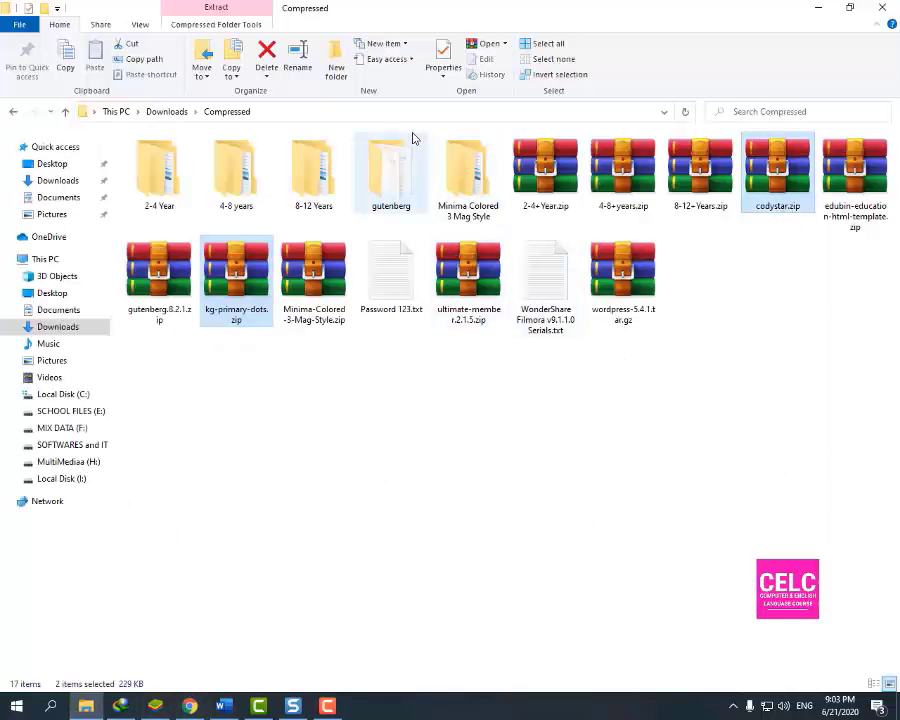
{"action": "key", "text": "ctrl+x"}
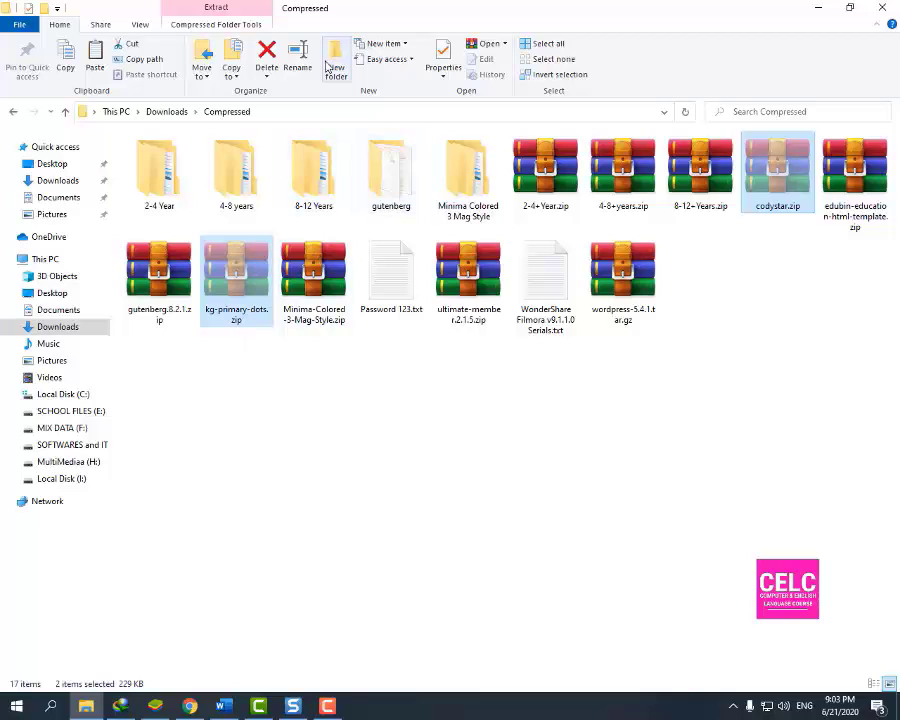
{"action": "left_click", "coordinate": [336, 60]}
{"action": "key", "text": "Return"}
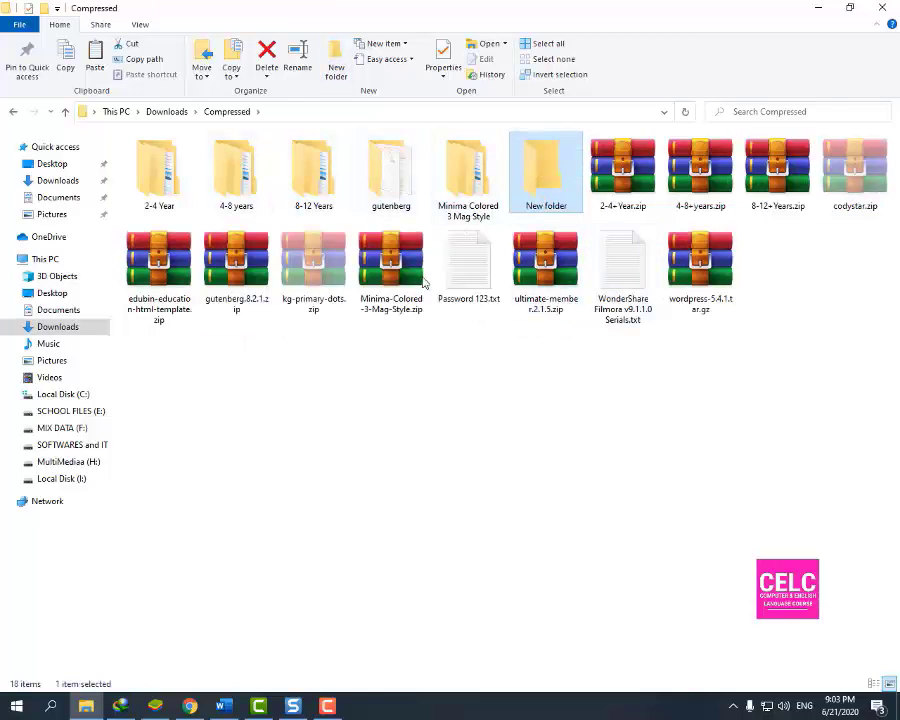
{"action": "double_click", "coordinate": [540, 170]}
{"action": "key", "text": "ctrl+v"}
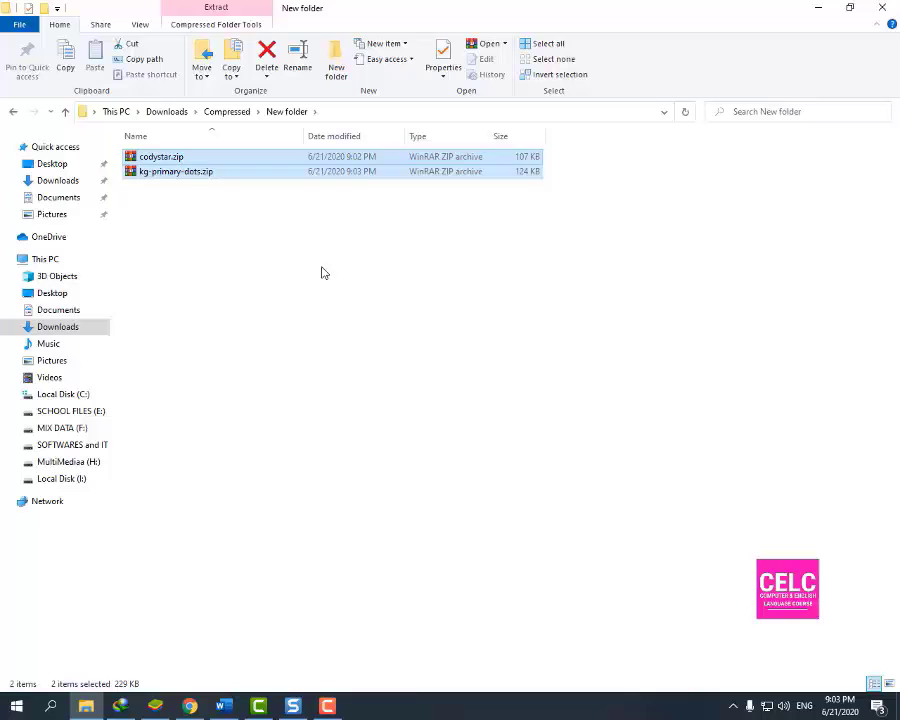
- Extract both zip archives into New folder with Extract Here
{"action": "right_click", "coordinate": [319, 264]}
{"action": "left_click", "coordinate": [199, 215]}
{"action": "right_click", "coordinate": [239, 182]}
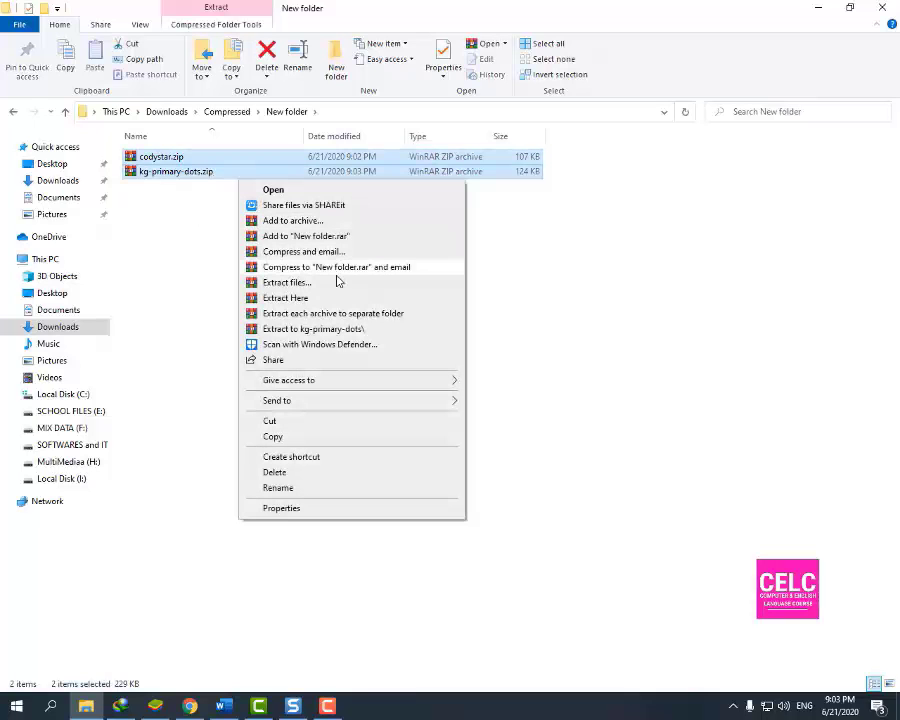
{"action": "left_click", "coordinate": [336, 298]}
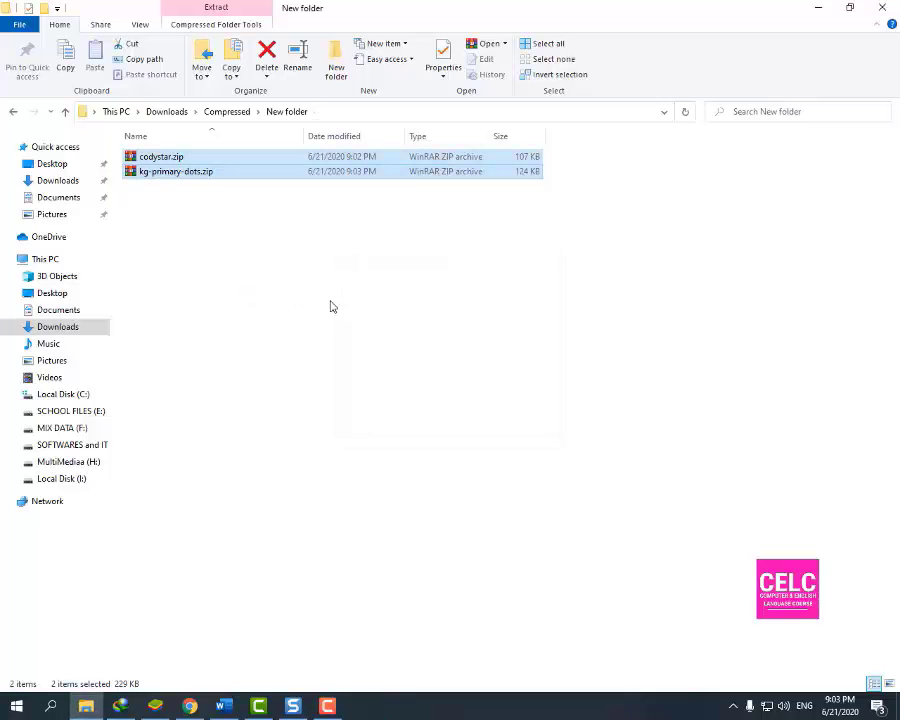
{"action": "left_click", "coordinate": [223, 367]}
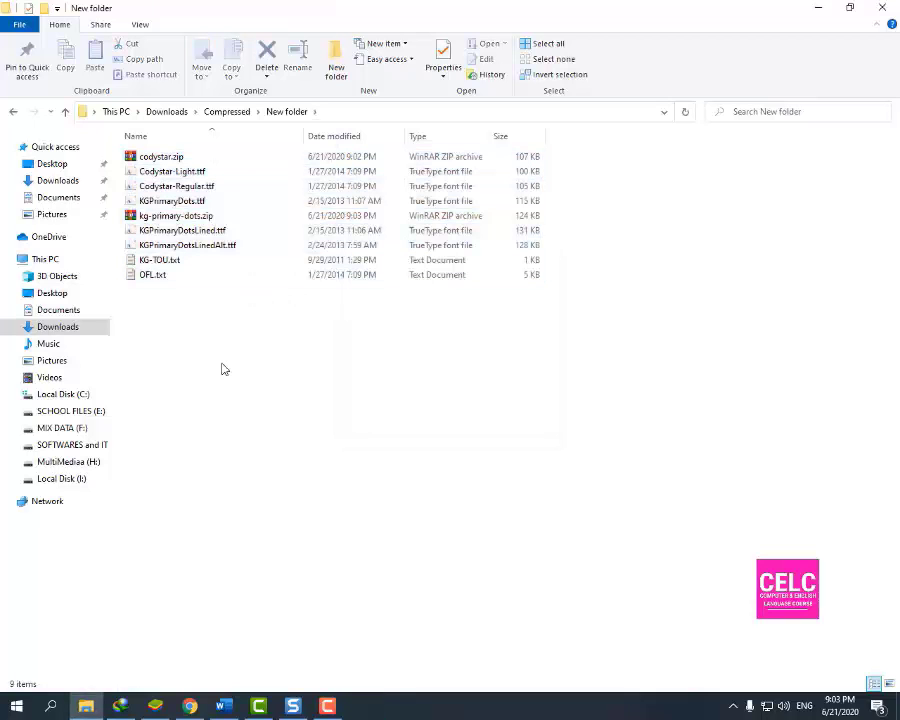
- Show the folder as large icons and select the five extracted .ttf font files
{"action": "right_click", "coordinate": [222, 341]}
{"action": "mouse_move", "coordinate": [283, 348]}
{"action": "left_click", "coordinate": [482, 366]}
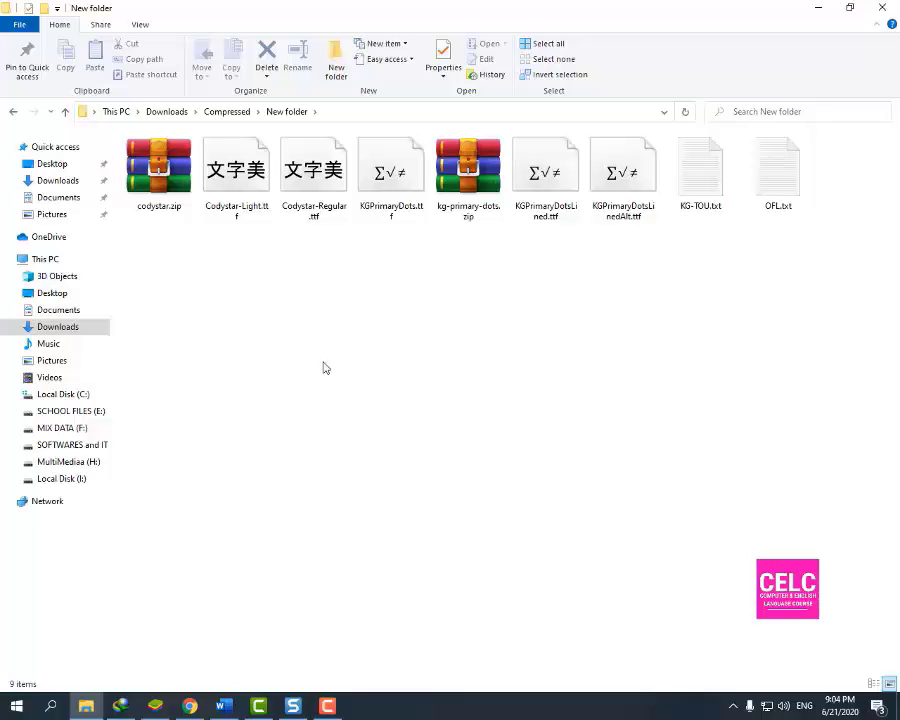
{"action": "left_click_drag", "start_coordinate": [215, 224], "coordinate": [393, 200]}
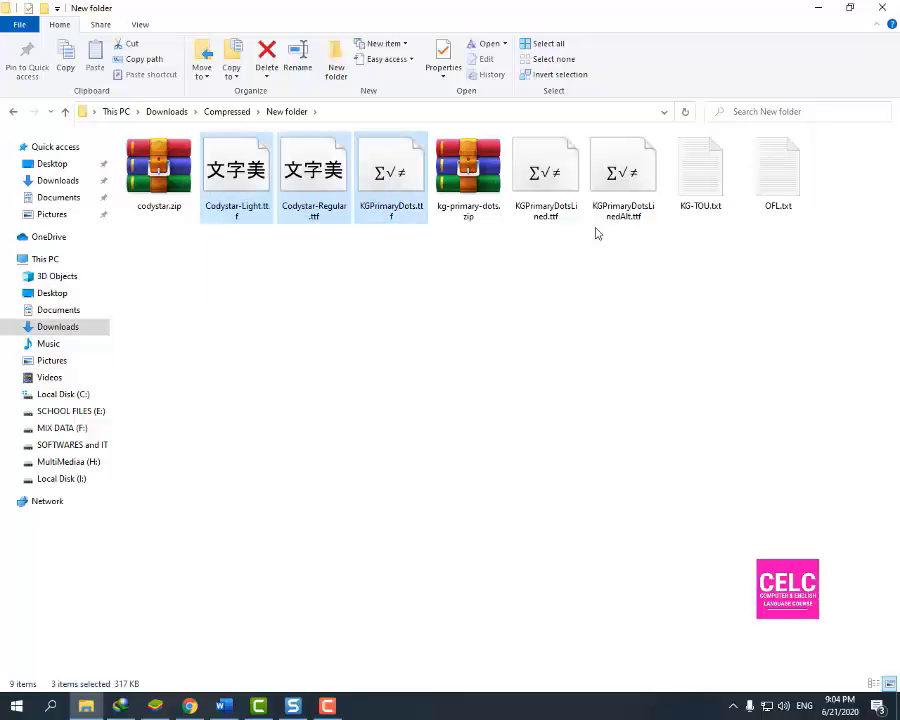
{"action": "left_click_drag", "start_coordinate": [655, 262], "coordinate": [512, 132]}
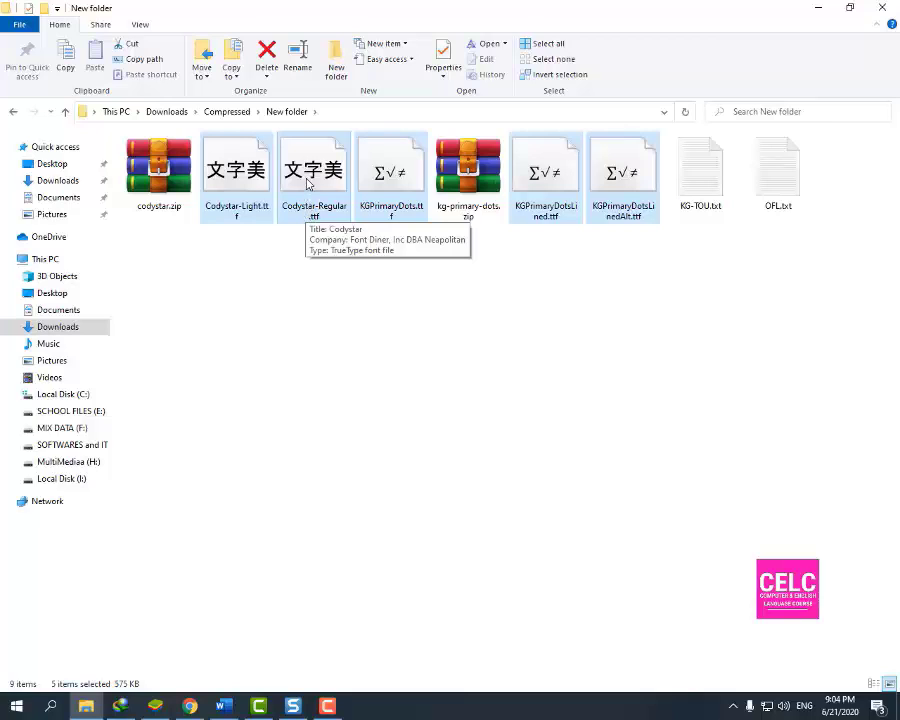
- Install Codystar-Light.ttf for all users
{"action": "left_click", "coordinate": [327, 289]}
{"action": "left_click", "coordinate": [245, 195]}
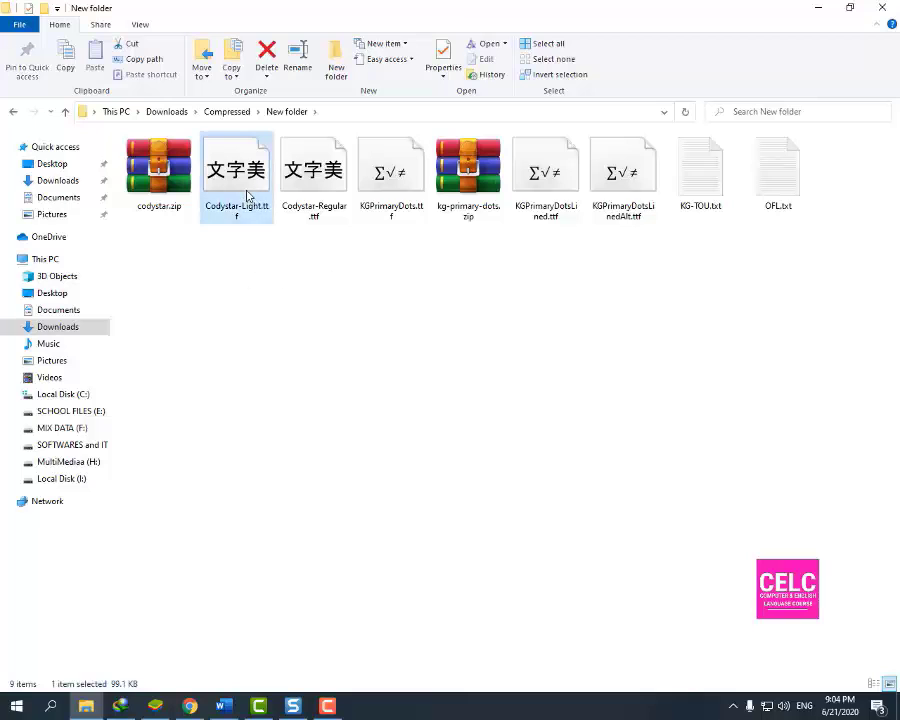
{"action": "right_click", "coordinate": [247, 195]}
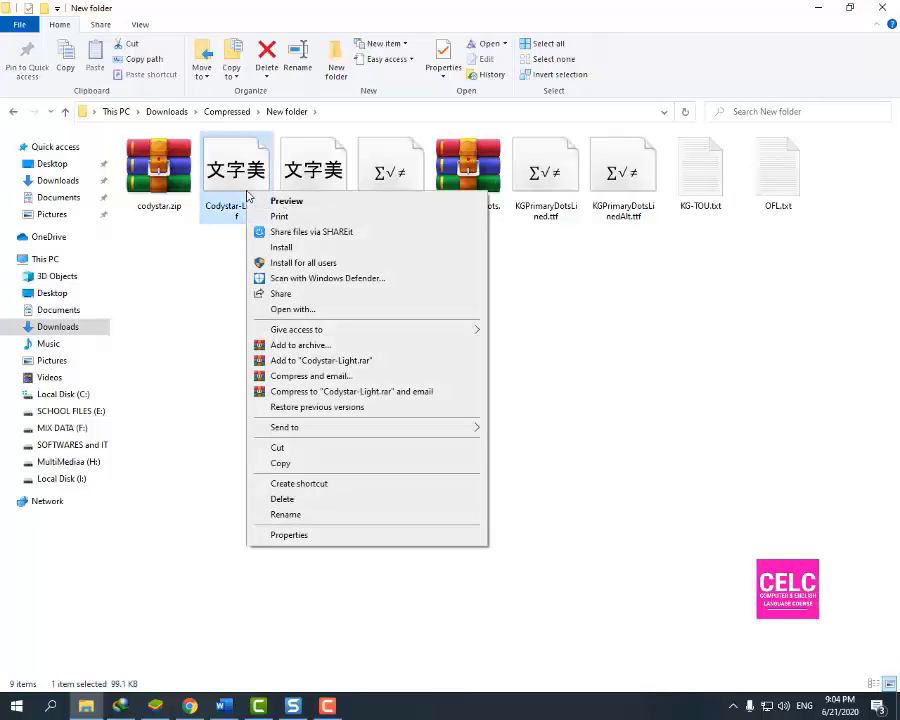
{"action": "left_click", "coordinate": [368, 264]}
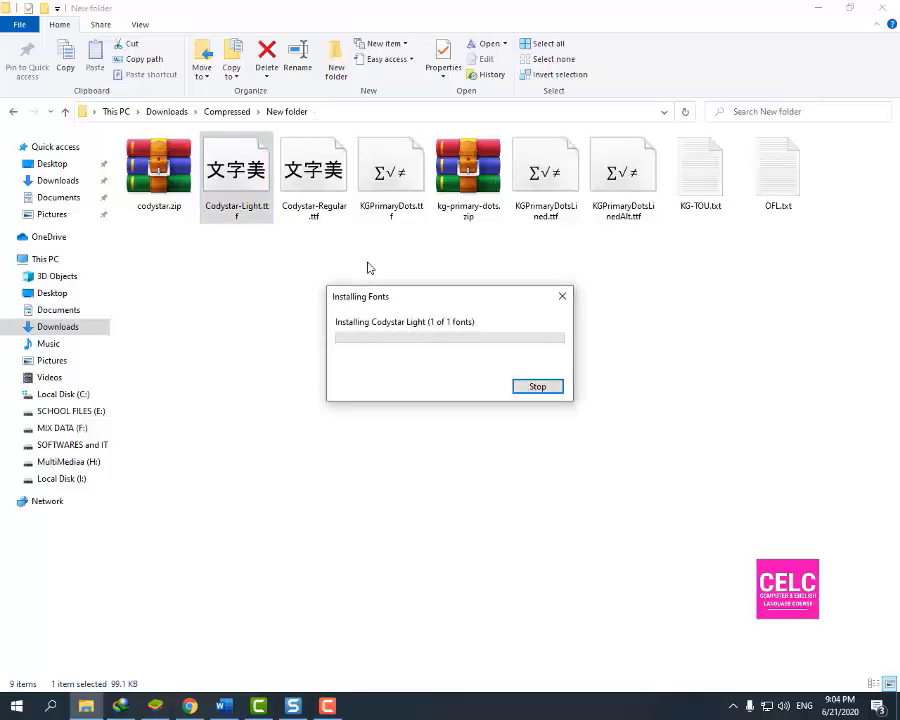
- Install Codystar-Regular.ttf and KGPrimaryDots.ttf together for all users
{"action": "left_click_drag", "start_coordinate": [309, 261], "coordinate": [452, 140]}
{"action": "right_click", "coordinate": [381, 176]}
{"action": "left_click", "coordinate": [467, 250]}
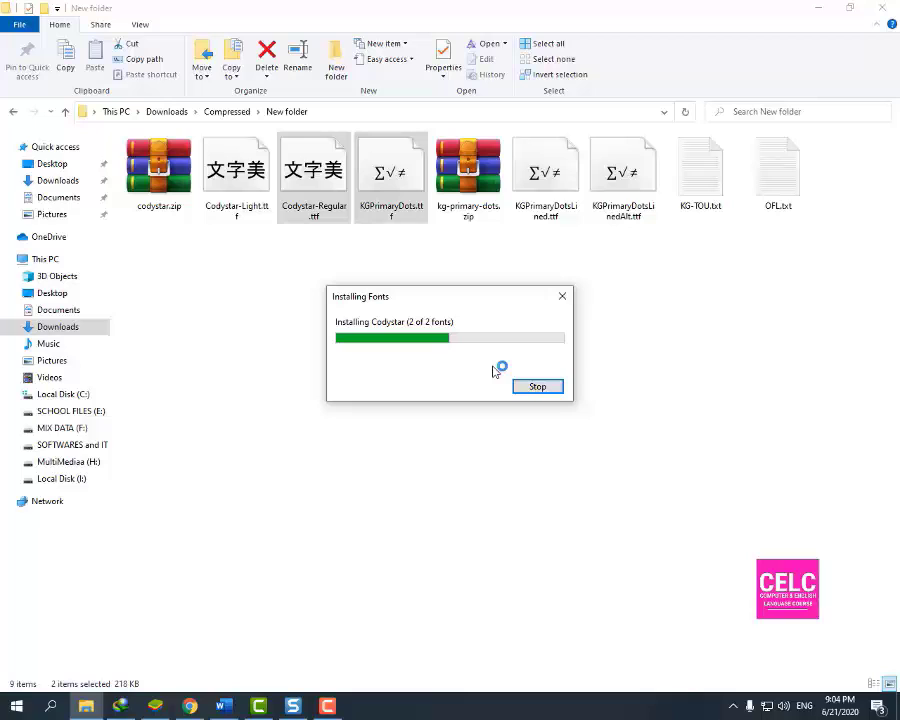
- Select the two KGPrimaryDotsLined font files
{"action": "left_click_drag", "start_coordinate": [512, 298], "coordinate": [580, 314]}
{"action": "left_click_drag", "start_coordinate": [558, 250], "coordinate": [644, 147]}
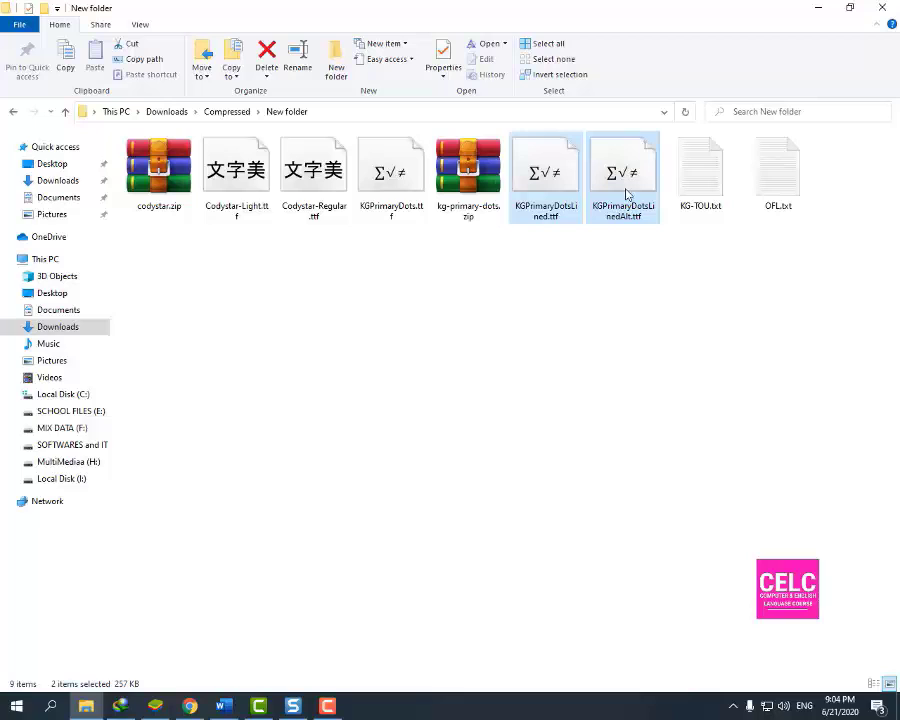
{"action": "left_click_drag", "start_coordinate": [552, 255], "coordinate": [610, 181]}
{"action": "left_click_drag", "start_coordinate": [566, 274], "coordinate": [610, 174]}
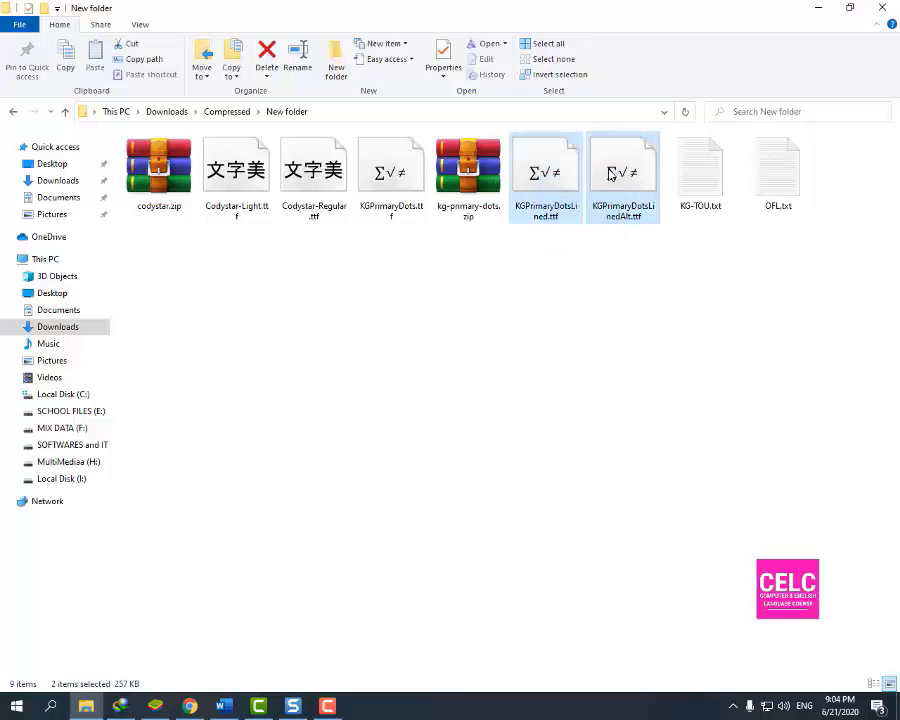
- Paste the KG Primary Dots Lined and Lined Alt fonts into Control Panel's Fonts folder
{"action": "left_click", "coordinate": [820, 9]}
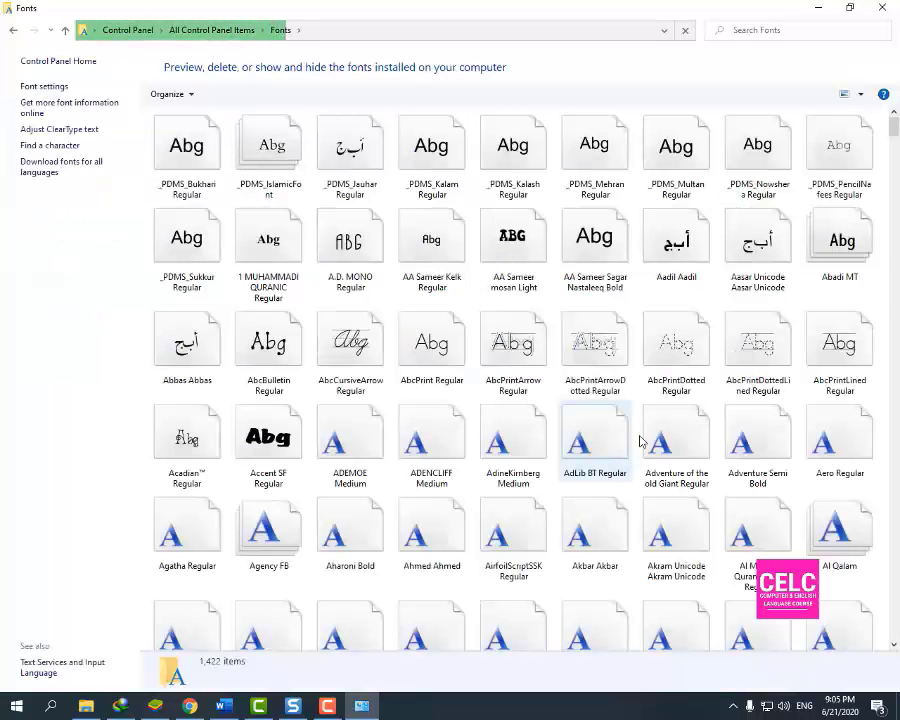
{"action": "right_click", "coordinate": [885, 293]}
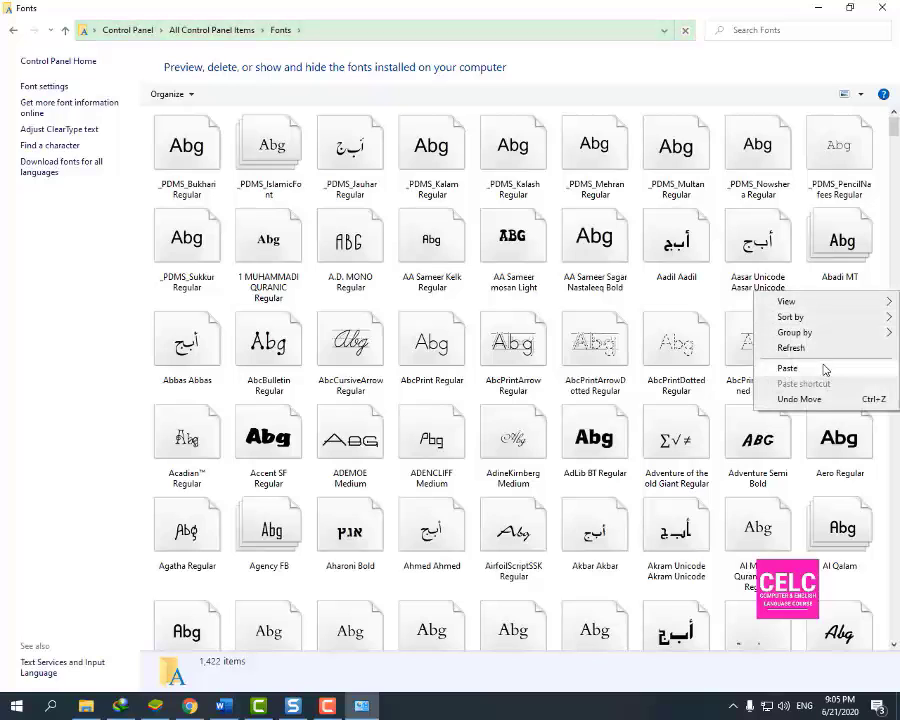
{"action": "left_click", "coordinate": [787, 368]}
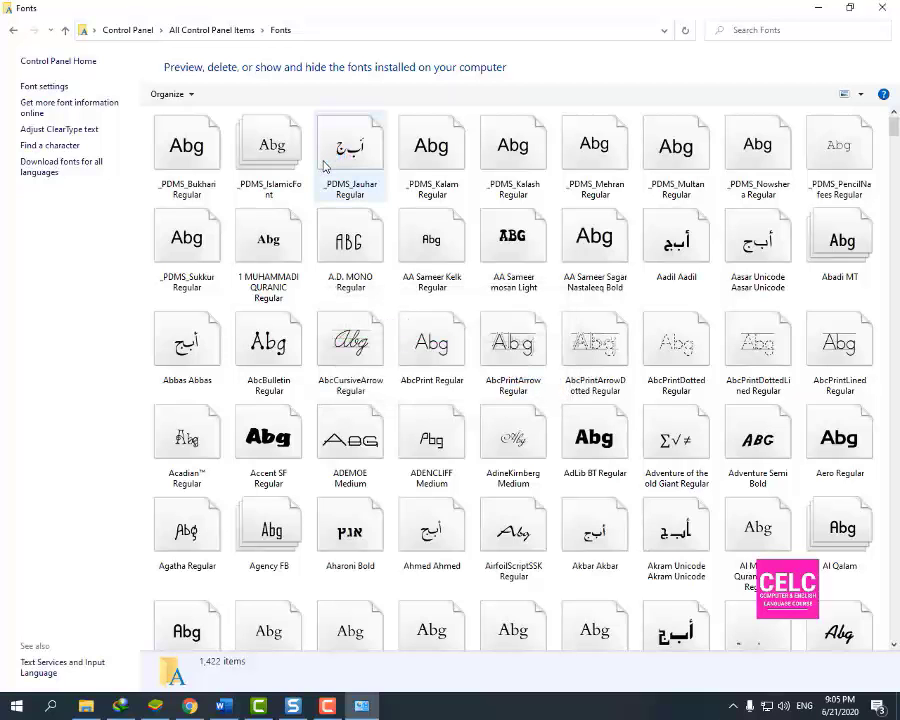
- Deselect the Lined font files, hide the font folder and return to the Word document
{"action": "left_click", "coordinate": [86, 706]}
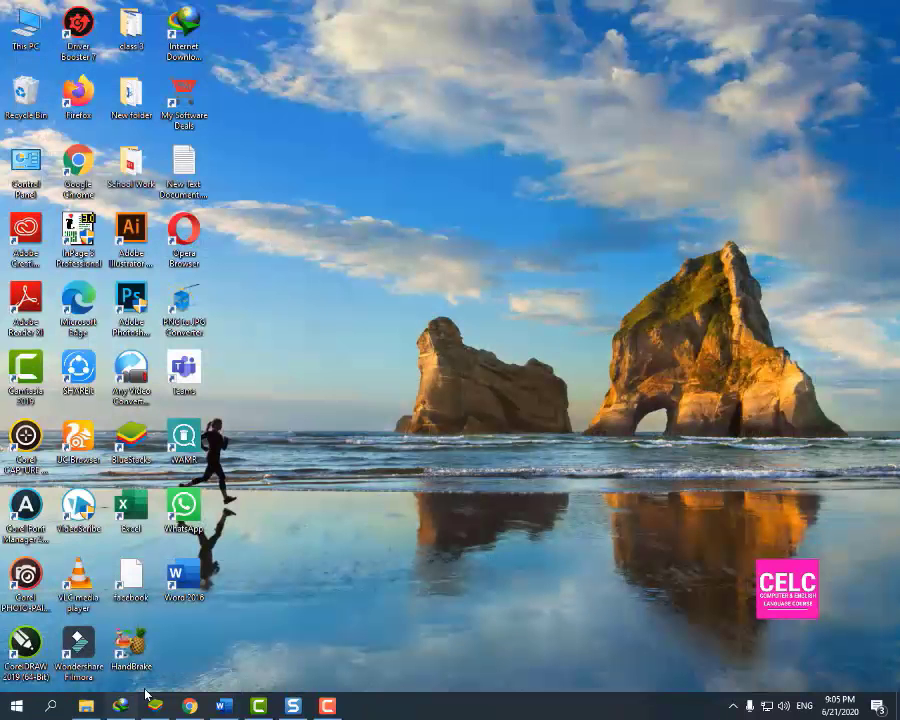
{"action": "left_click", "coordinate": [90, 708]}
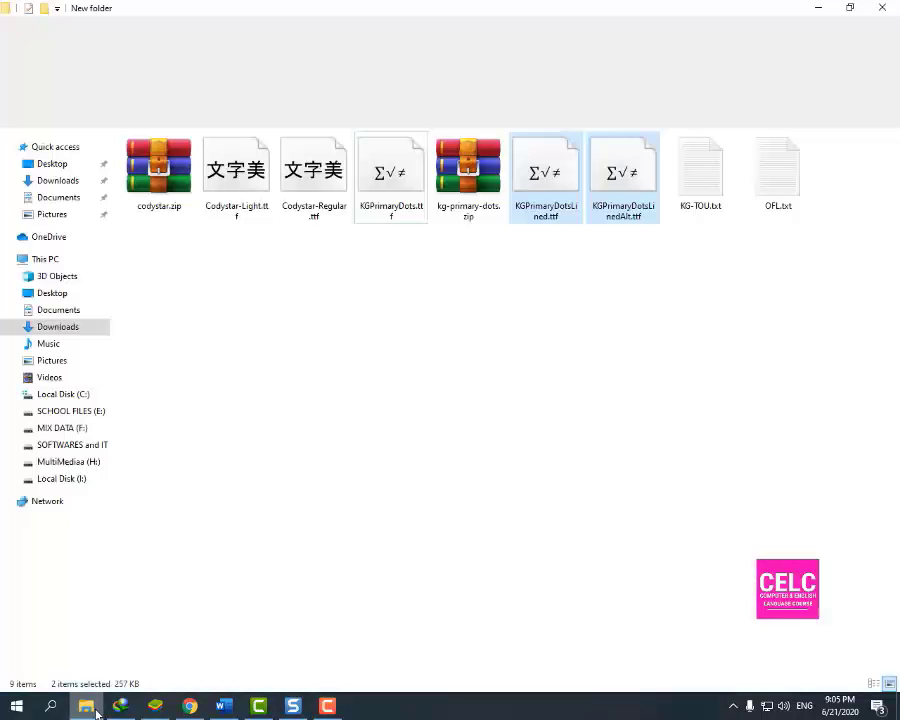
{"action": "left_click", "coordinate": [416, 428]}
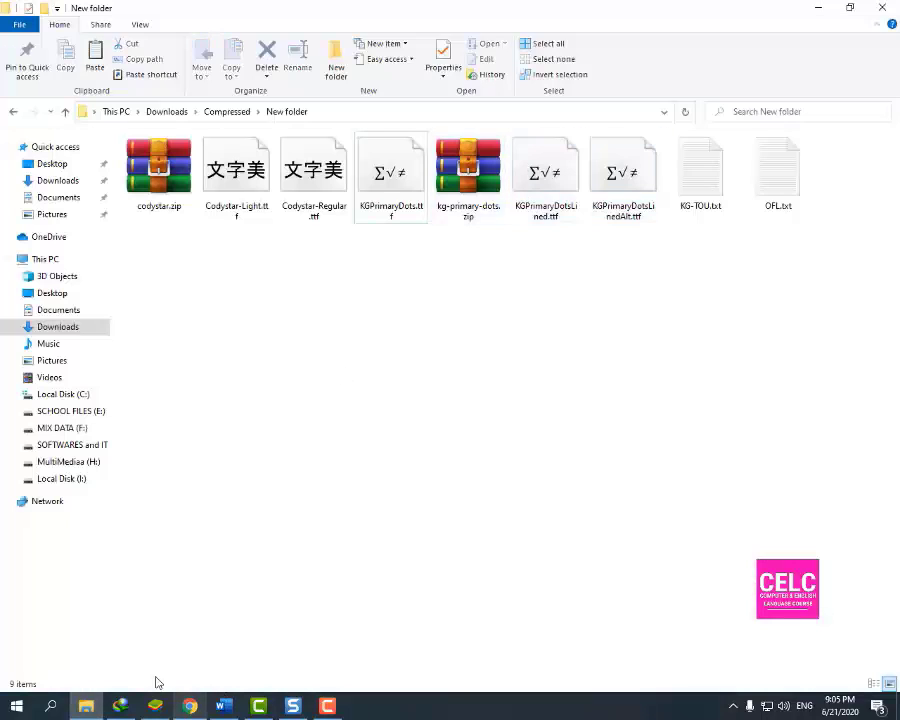
{"action": "left_click", "coordinate": [86, 706]}
{"action": "left_click", "coordinate": [250, 712]}
{"action": "left_click", "coordinate": [250, 710]}
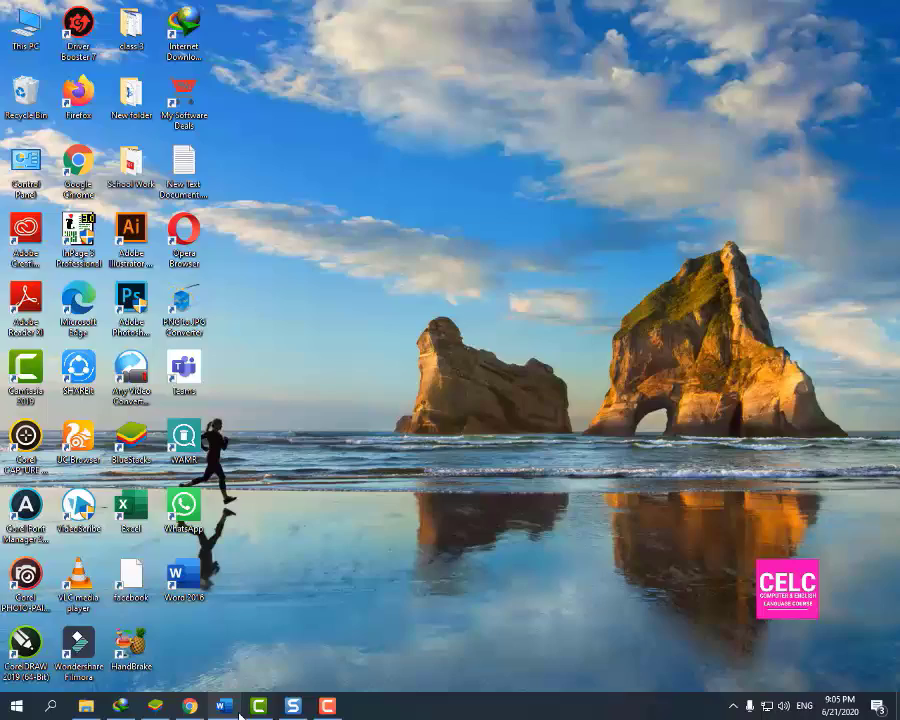
{"action": "left_click", "coordinate": [224, 706]}
- Apply the KG Primary Dots font to the whole 'How To write In Dots' title
{"action": "key", "text": "ctrl+a"}
{"action": "left_click", "coordinate": [166, 61]}
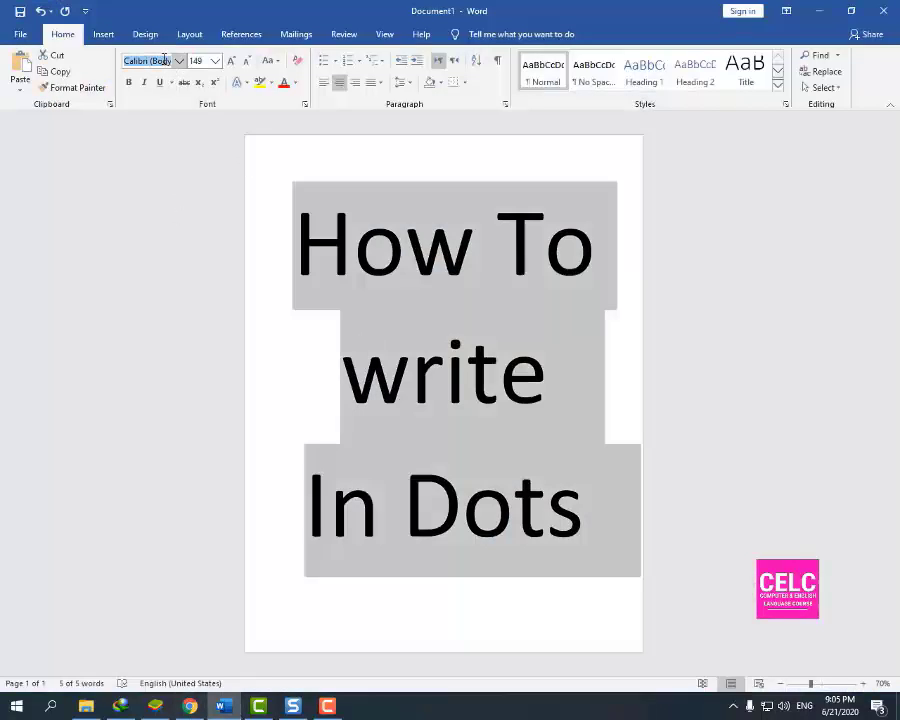
{"action": "type", "text": "KG Primary D"}
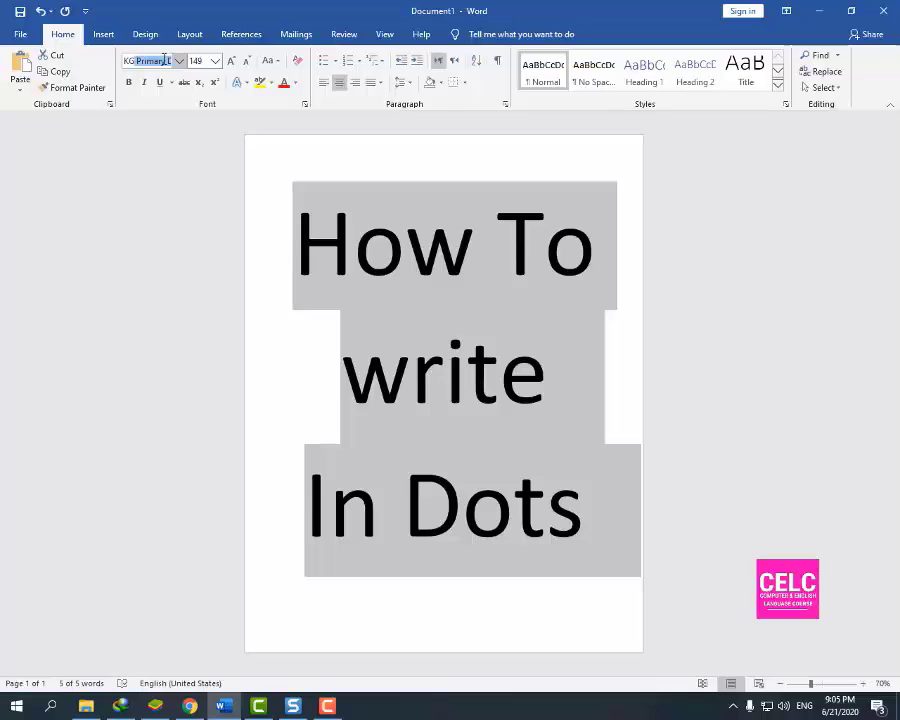
{"action": "key", "text": "End"}
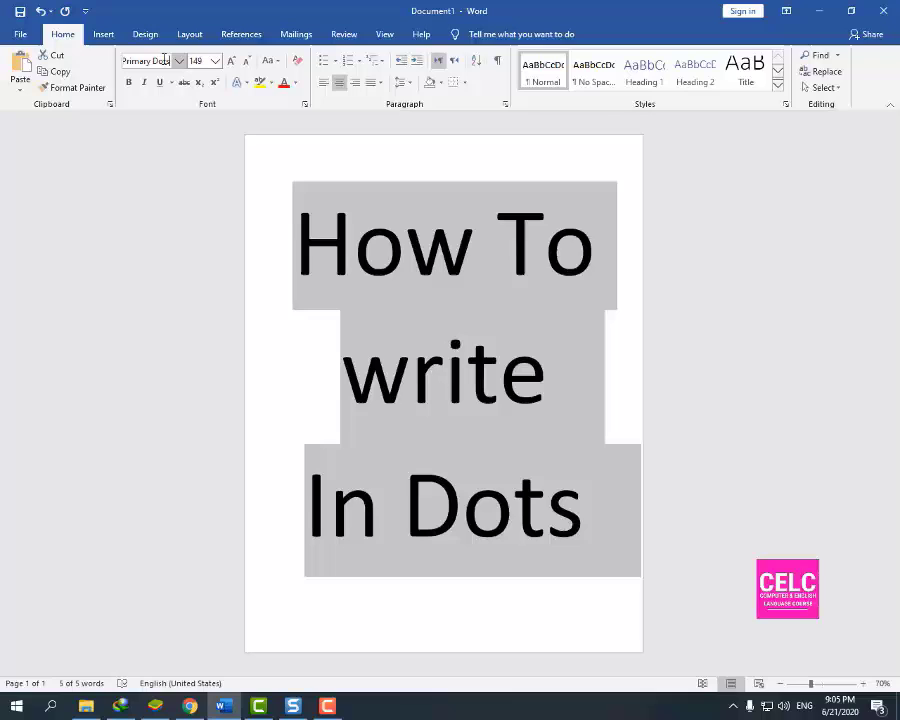
{"action": "key", "text": "Return"}
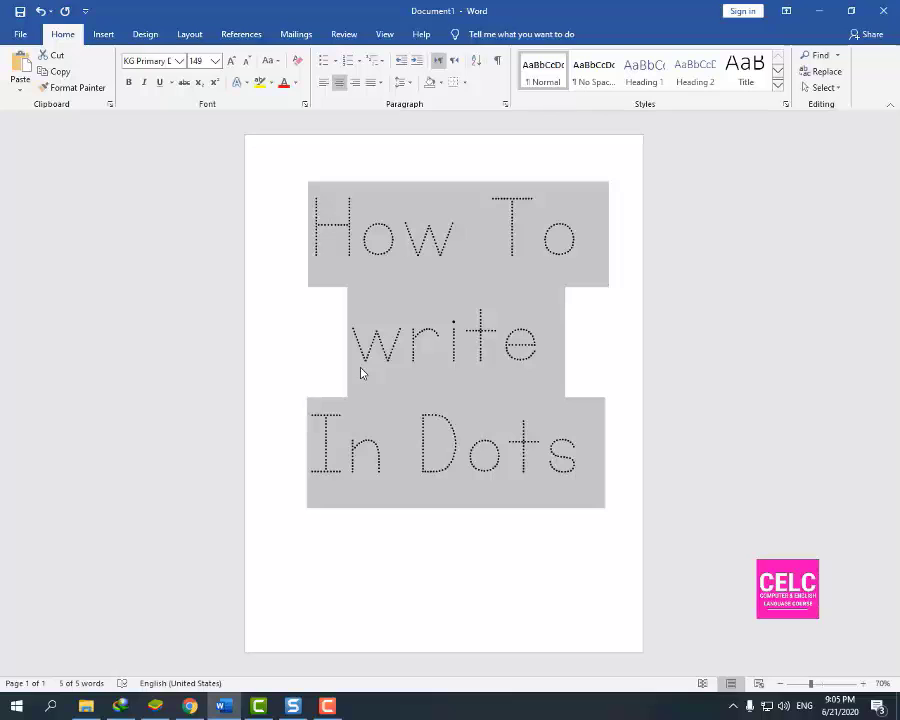
{"action": "left_click", "coordinate": [540, 450]}
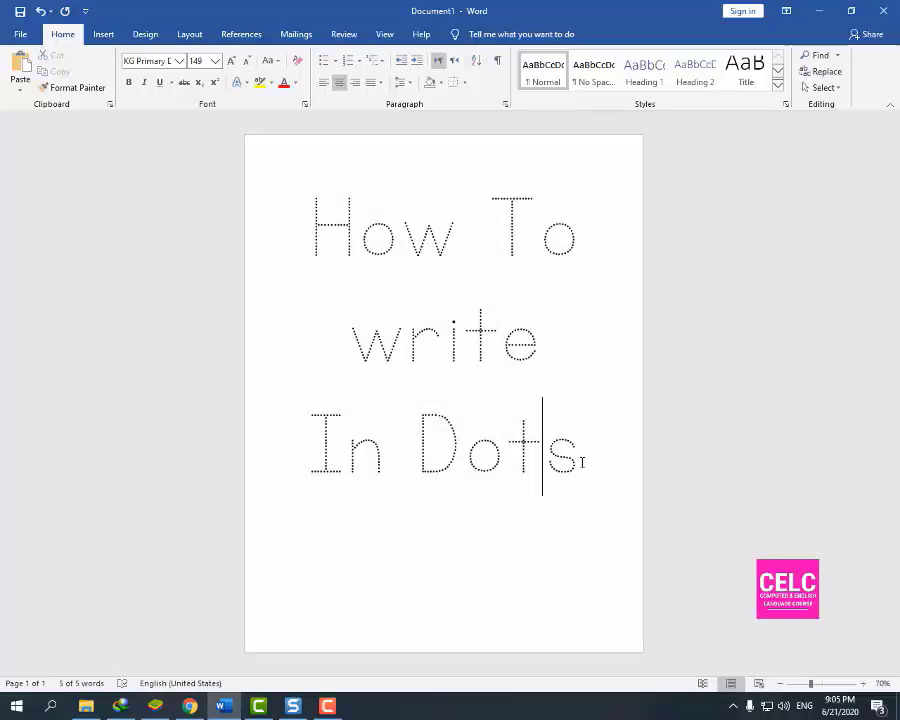
{"action": "left_click", "coordinate": [584, 462]}
- Insert a page break and paste a copy of the dotted title onto page 2
{"action": "key", "text": "ctrl+Return"}
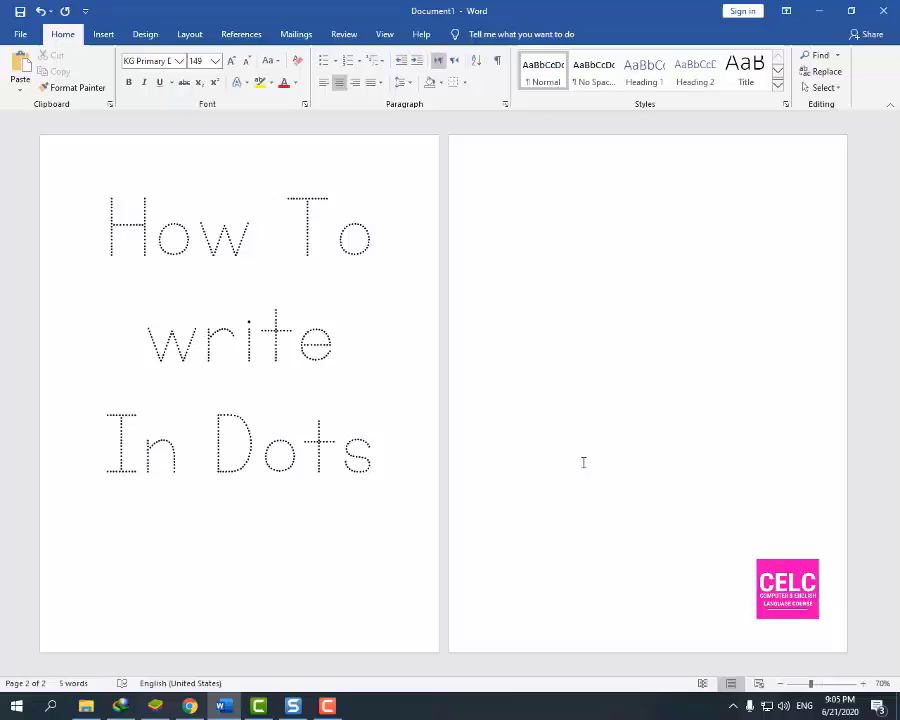
{"action": "key", "text": "ctrl+a"}
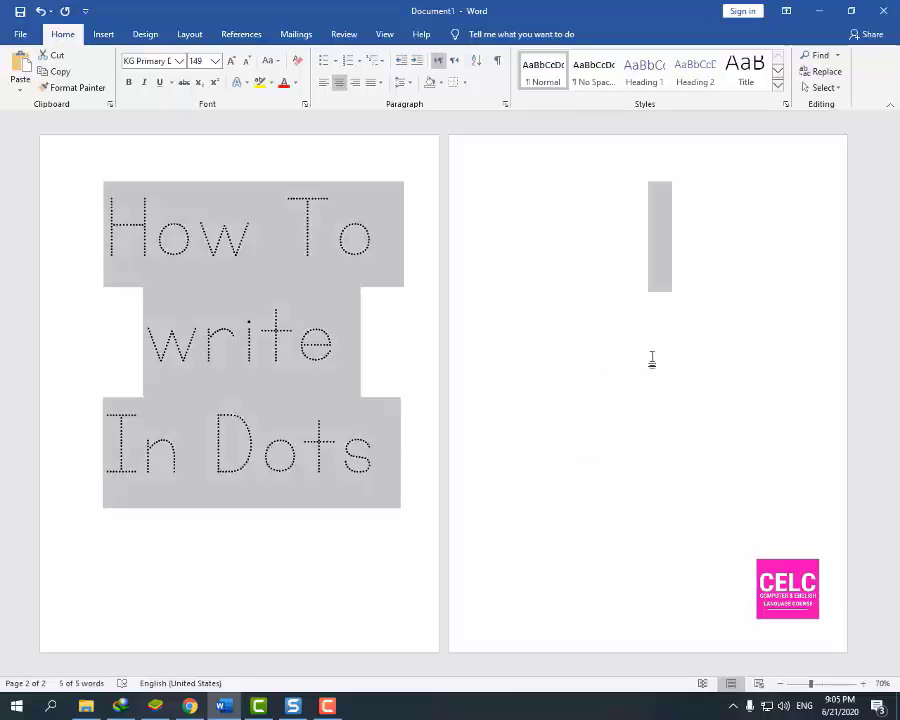
{"action": "key", "text": "ctrl+c"}
{"action": "left_click", "coordinate": [652, 360]}
{"action": "key", "text": "ctrl+v"}
- Select the page-2 copy of the title and set it in the Codystar font
{"action": "scroll", "coordinate": [600, 404], "scroll_direction": "up", "scroll_amount": 3}
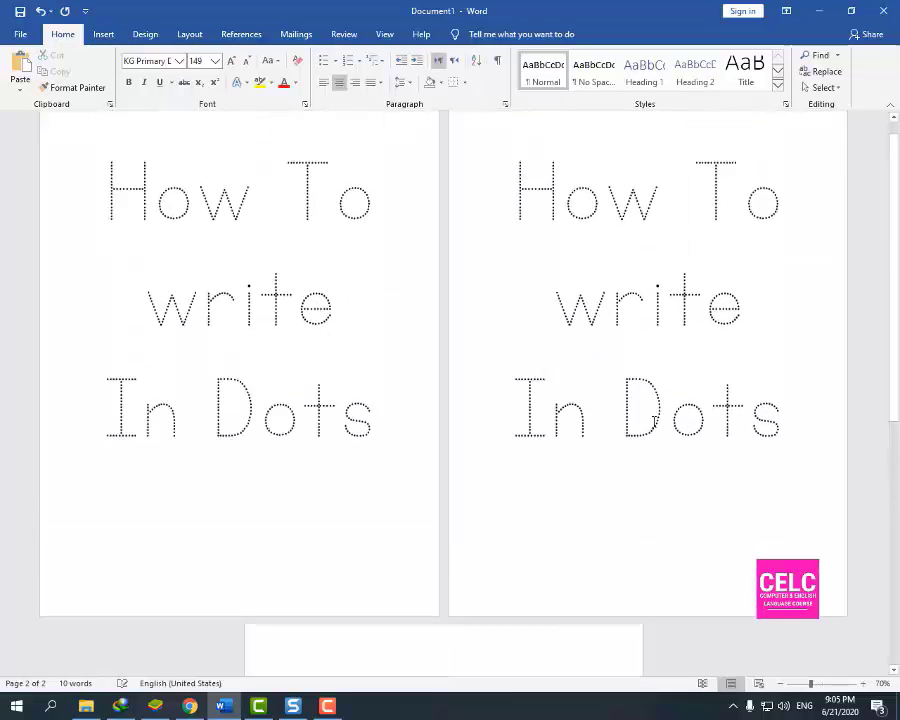
{"action": "left_click", "coordinate": [430, 148], "text": "shift"}
{"action": "left_click", "coordinate": [620, 425]}
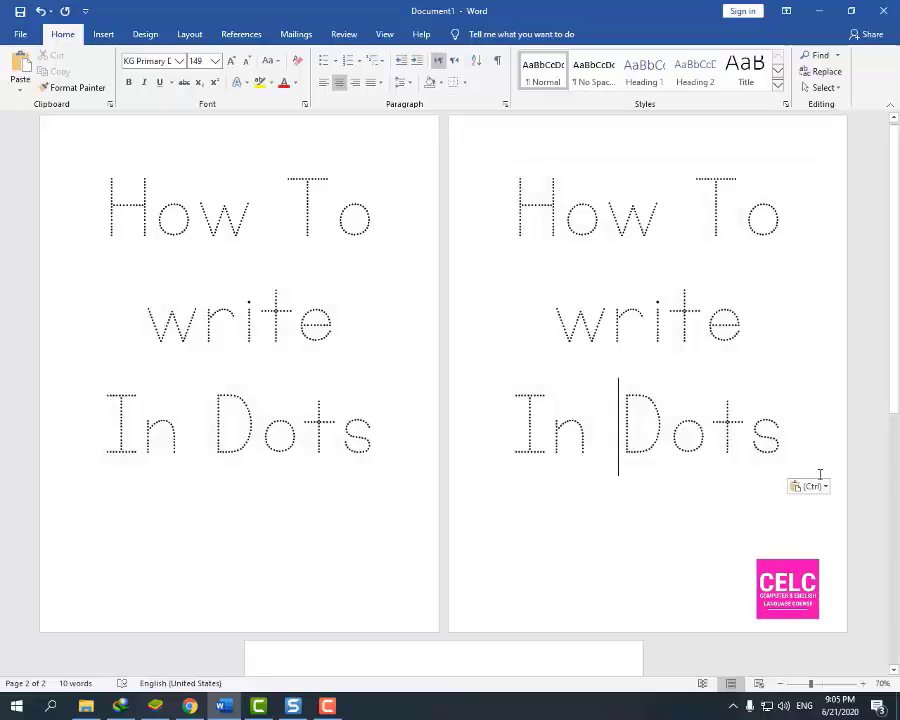
{"action": "triple_click", "coordinate": [735, 413]}
{"action": "key", "text": "alt+Tab"}
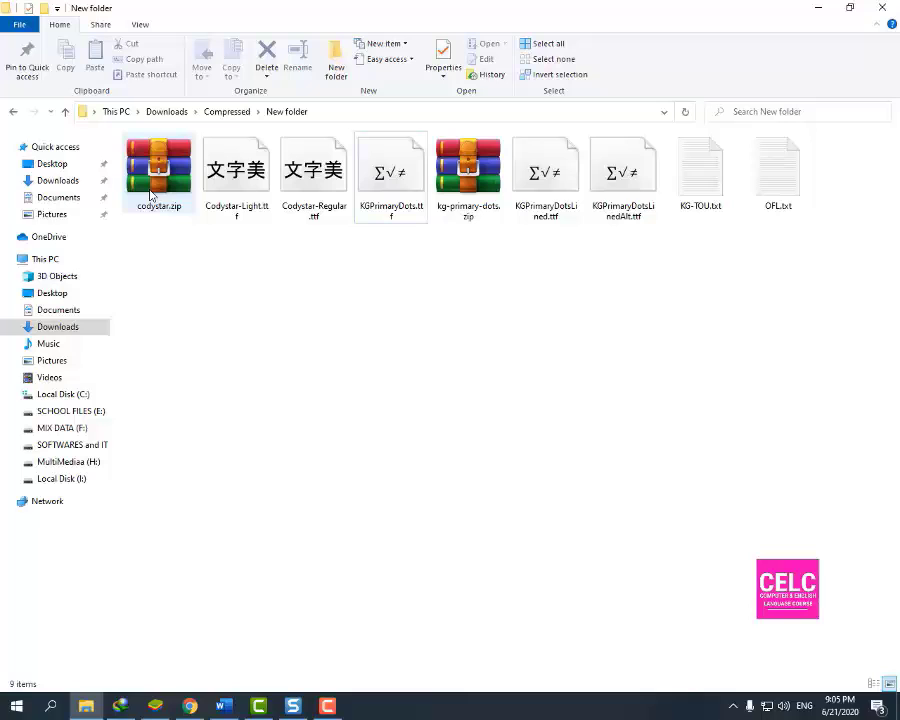
{"action": "key", "text": "alt+Tab"}
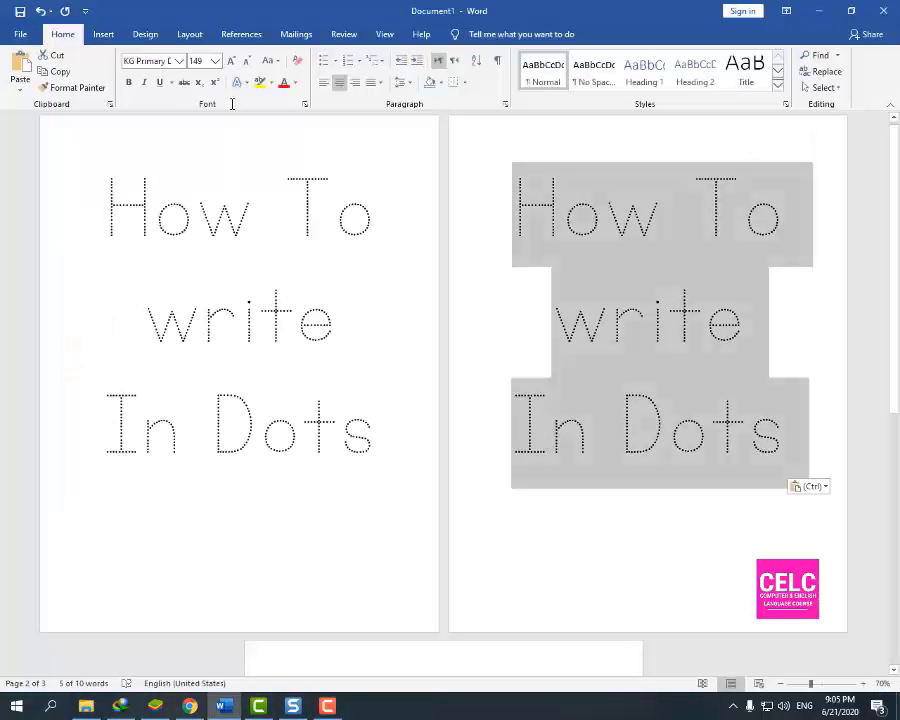
{"action": "left_click", "coordinate": [135, 60]}
{"action": "type", "text": "Colbstar"}
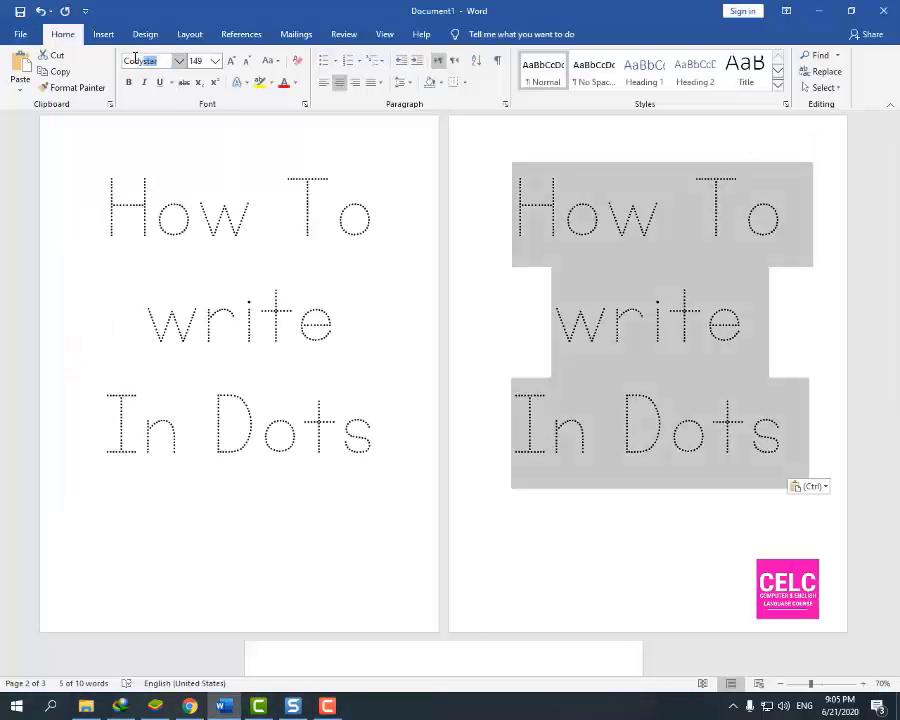
{"action": "key", "text": "Return"}
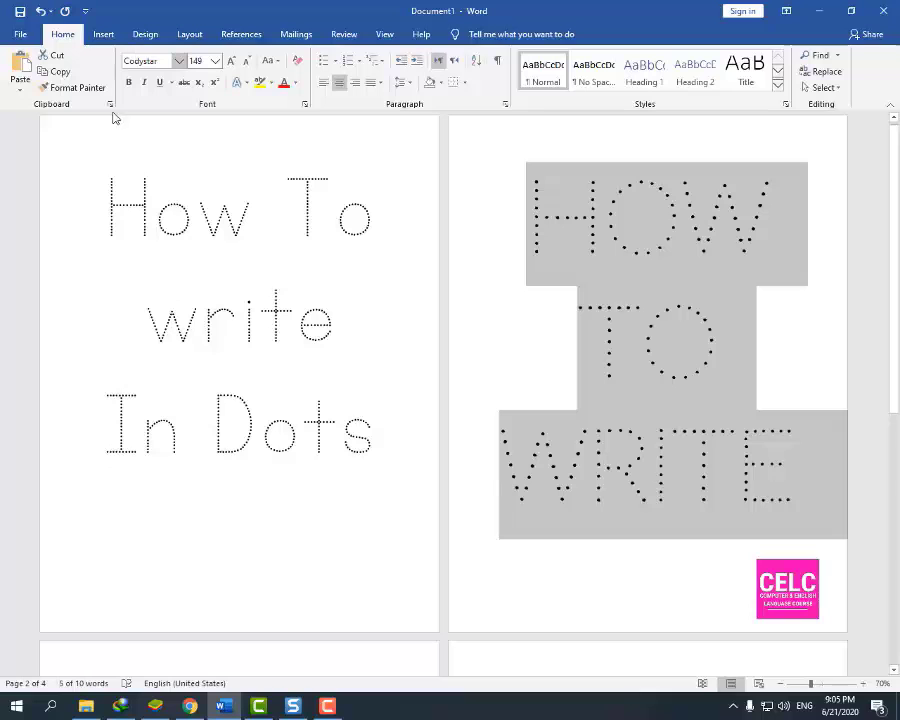
{"action": "scroll", "coordinate": [243, 530], "scroll_direction": "down", "scroll_amount": 2}
{"action": "left_click", "coordinate": [502, 572]}
- Scroll through the pages to review the Codystar capitals, then glance at File Explorer
{"action": "scroll", "coordinate": [505, 572], "scroll_direction": "up", "scroll_amount": 2}
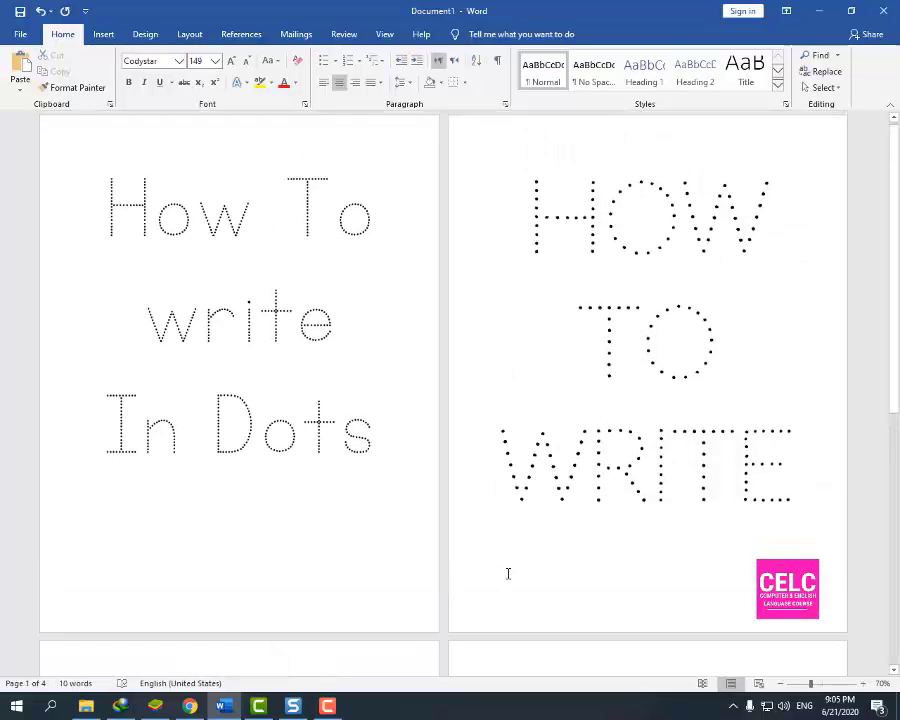
{"action": "scroll", "coordinate": [530, 585], "scroll_direction": "down", "scroll_amount": 2}
{"action": "scroll", "coordinate": [443, 600], "scroll_direction": "up", "scroll_amount": 2}
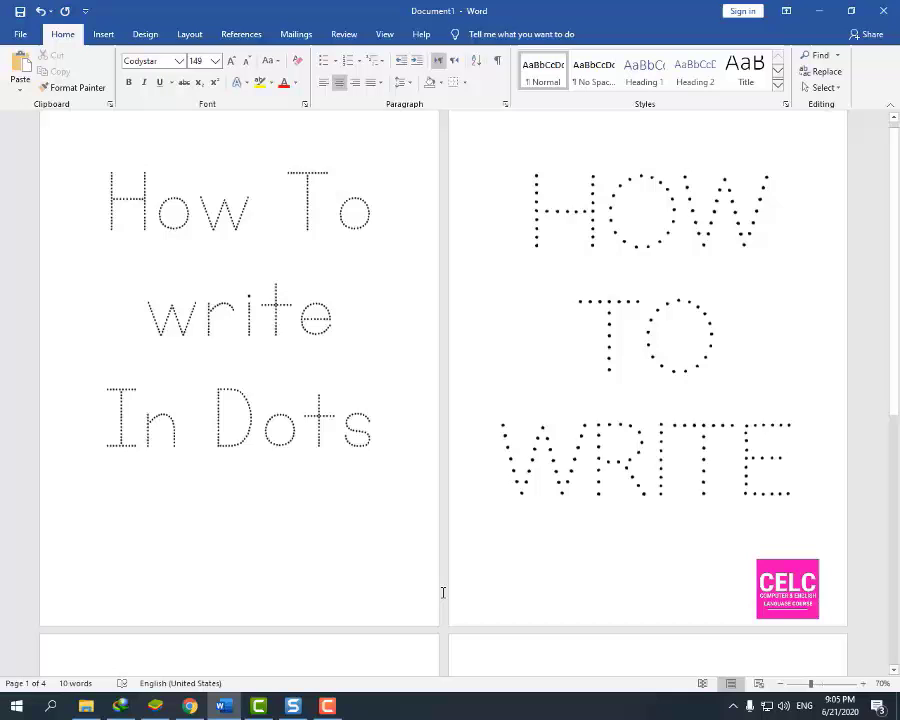
{"action": "scroll", "coordinate": [538, 606], "scroll_direction": "down", "scroll_amount": 3}
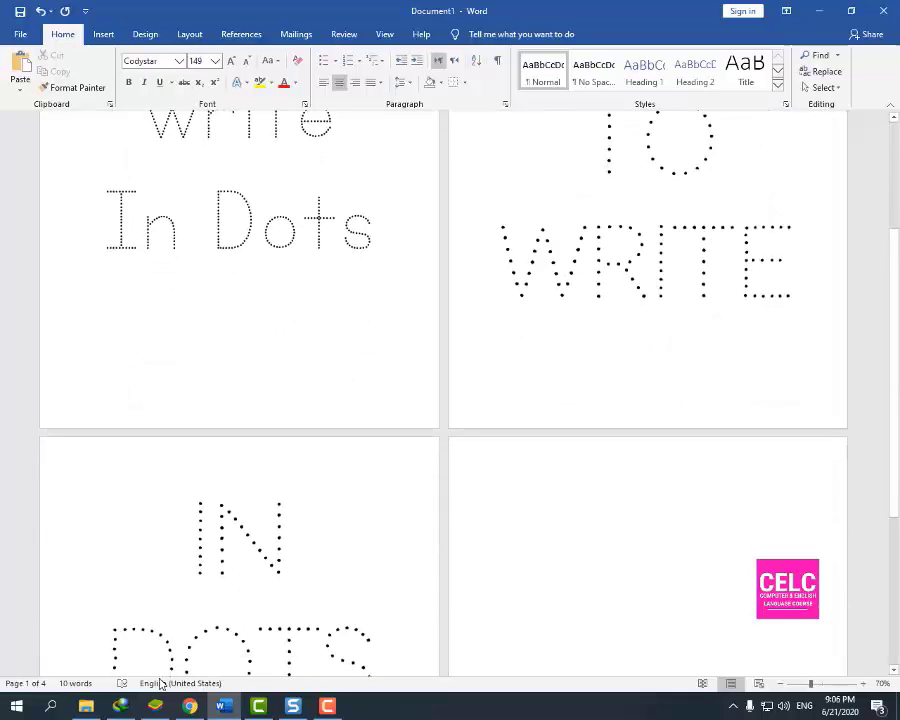
{"action": "left_click", "coordinate": [87, 708]}
{"action": "left_click", "coordinate": [87, 710]}
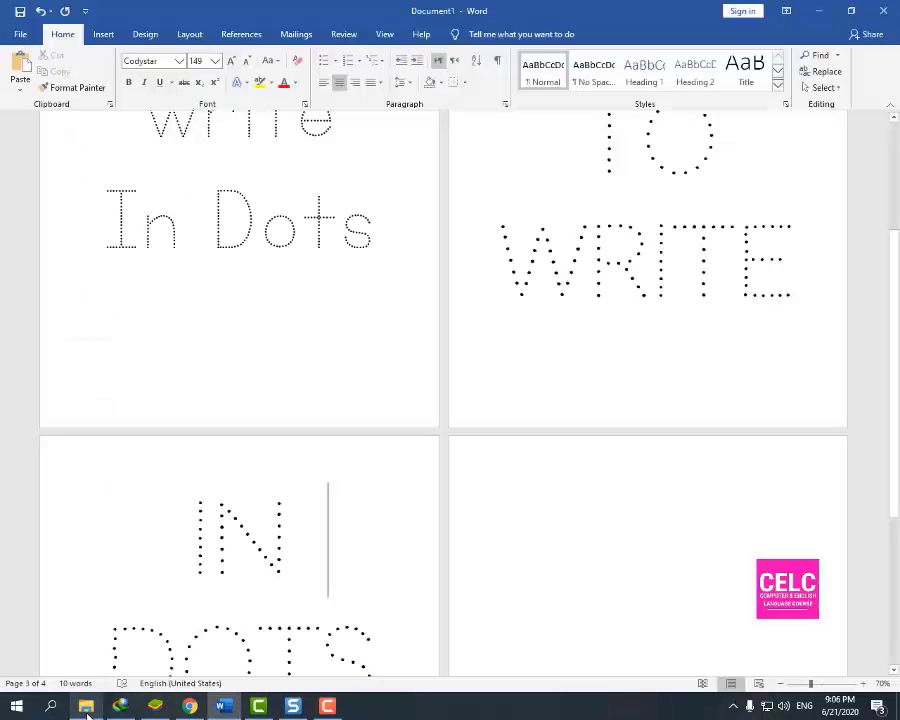
- In File Explorer, go through the five .ttf fonts: Codystar Regular and Light, KG Primary Dots, Dots Lined, Dots Lined Alt
{"action": "left_click", "coordinate": [87, 710]}
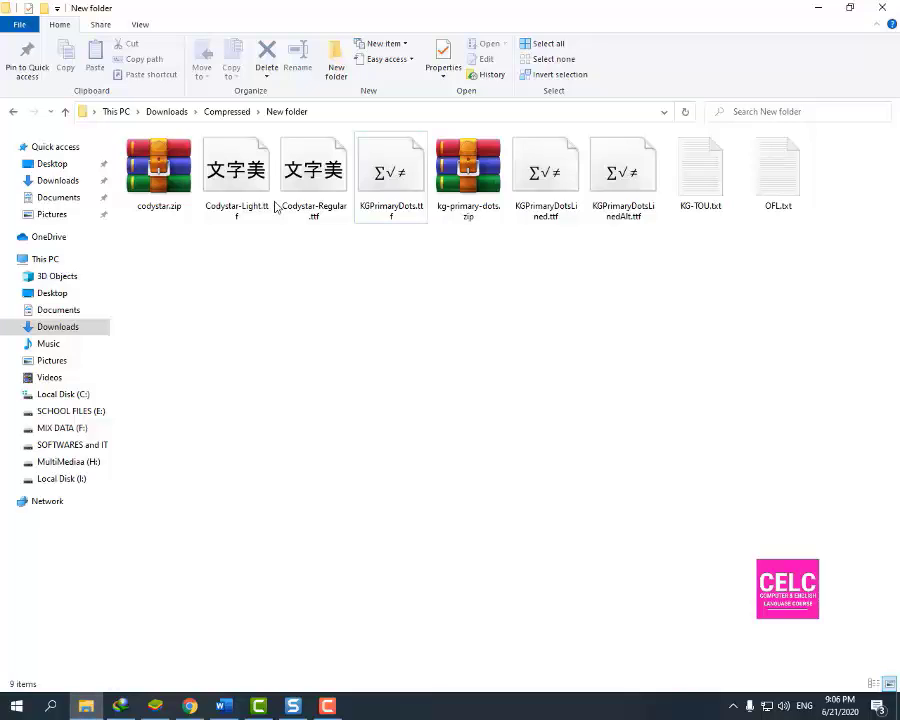
{"action": "left_click", "coordinate": [321, 214]}
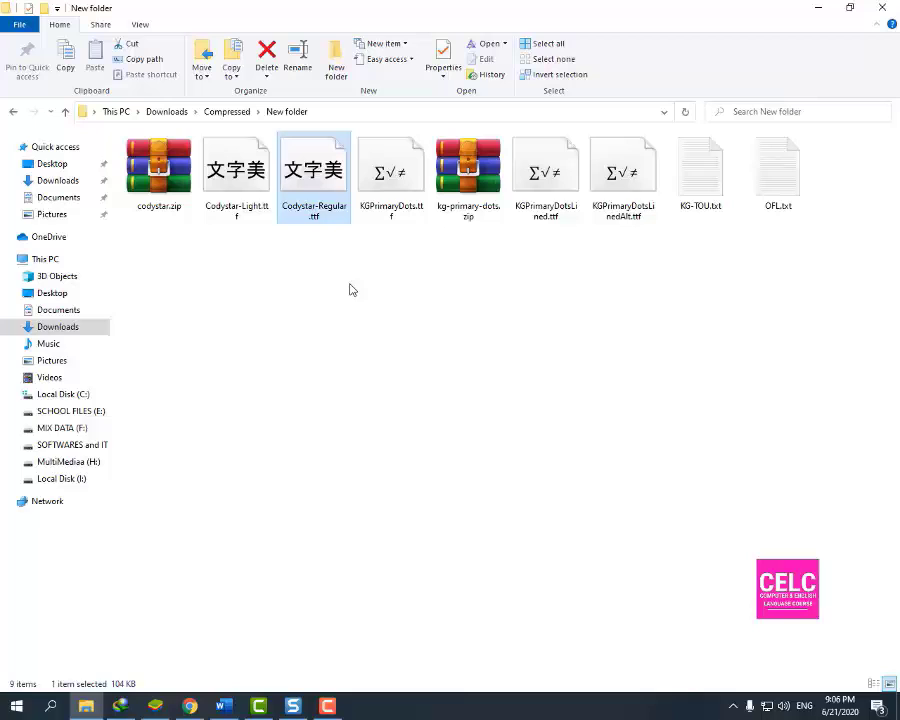
{"action": "left_click", "coordinate": [256, 191]}
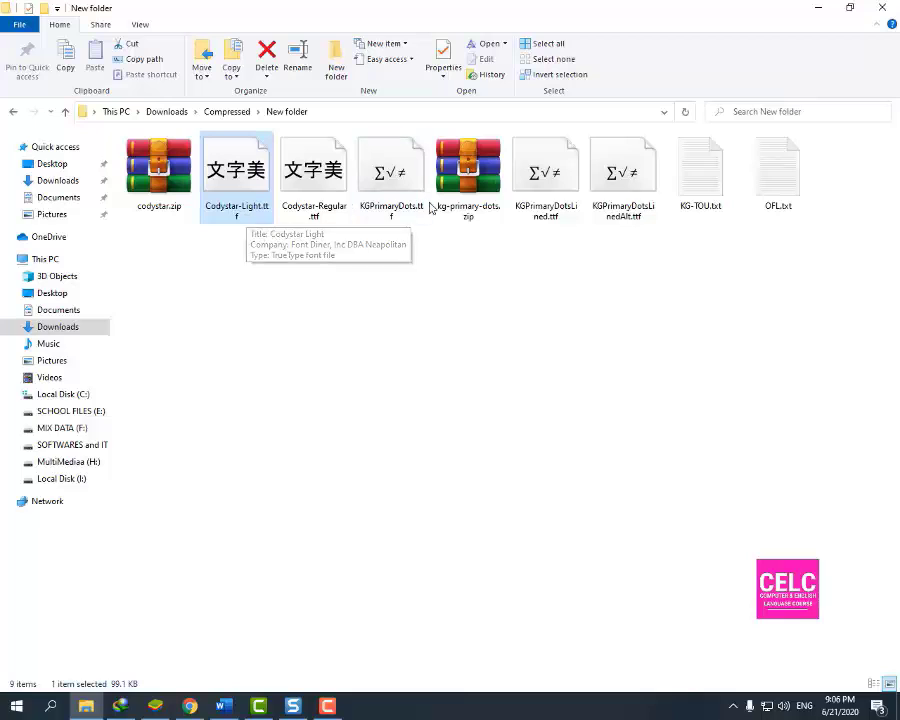
{"action": "left_click", "coordinate": [391, 180]}
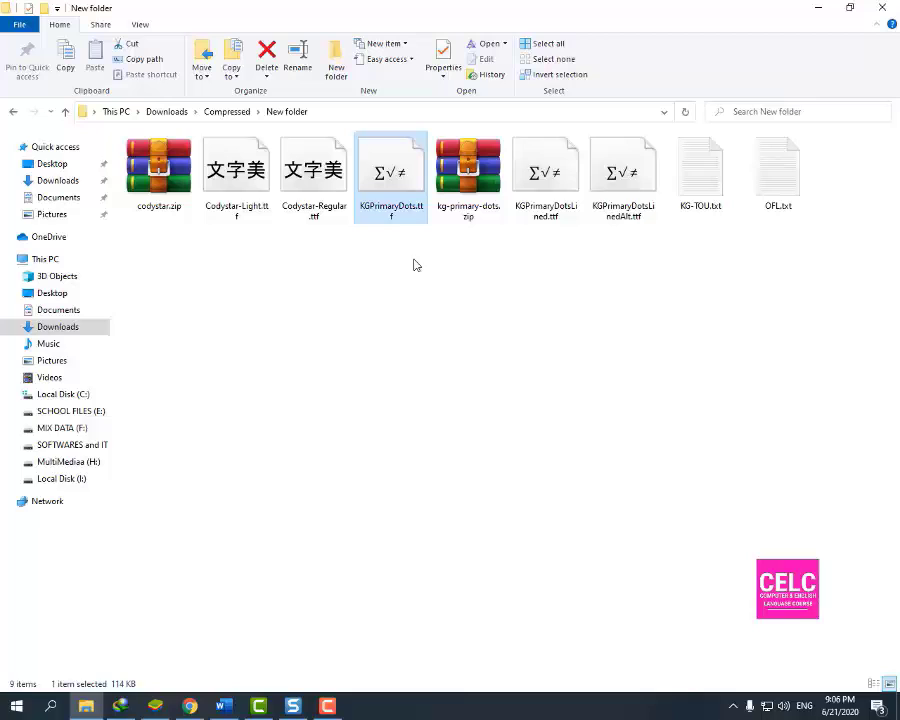
{"action": "left_click", "coordinate": [555, 212]}
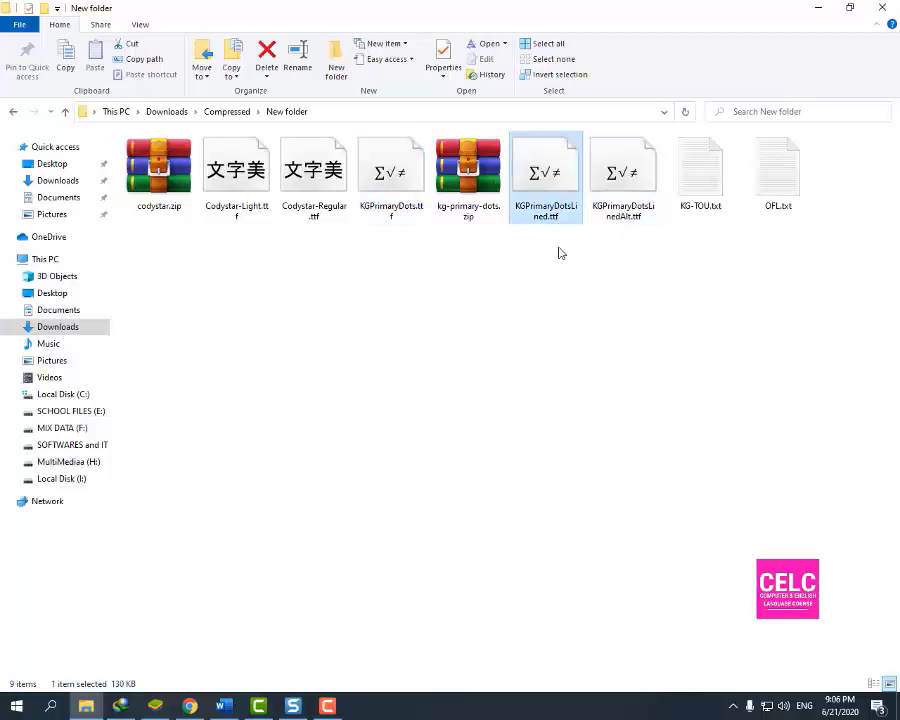
{"action": "left_click", "coordinate": [625, 224]}
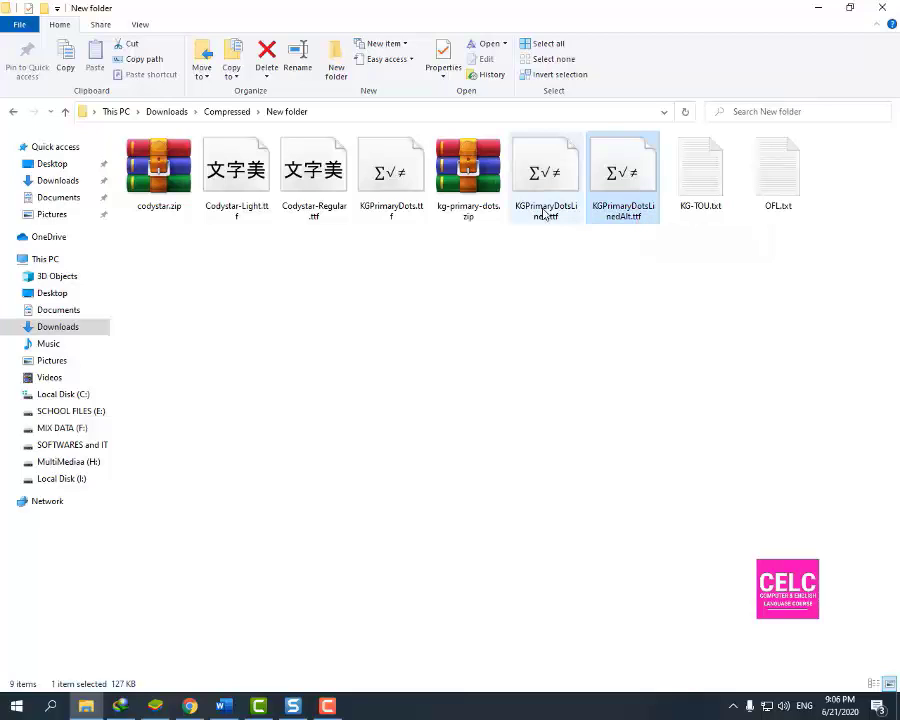
{"action": "left_click", "coordinate": [574, 218]}
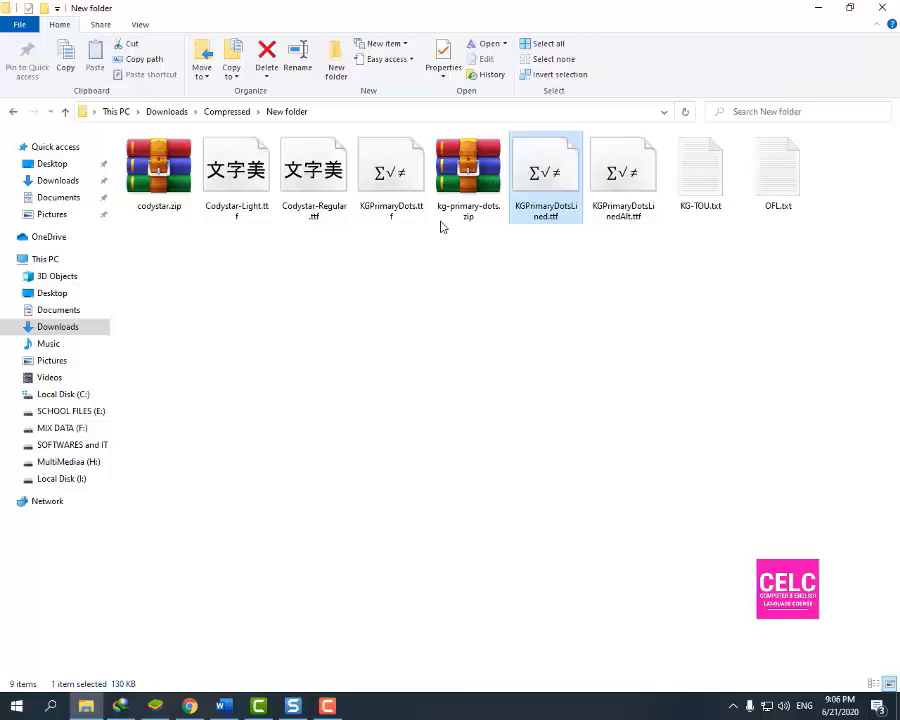
{"action": "left_click", "coordinate": [396, 218]}
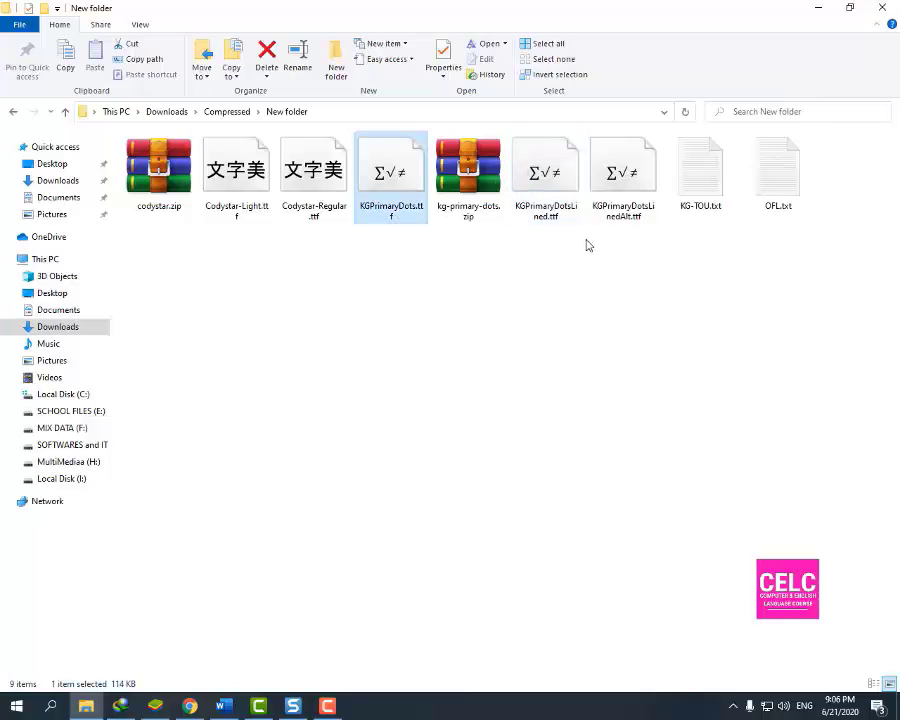
{"action": "left_click", "coordinate": [622, 216]}
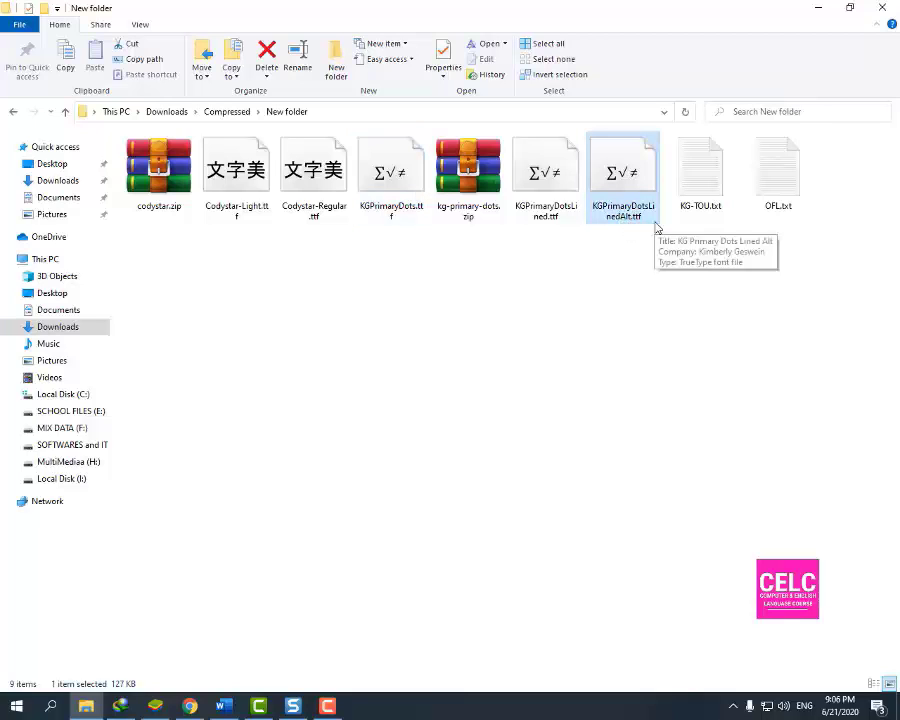
- In Word, select the Codystar capitals on the right page and shrink them to size 90
{"action": "left_click", "coordinate": [224, 705]}
{"action": "scroll", "coordinate": [533, 498], "scroll_direction": "down", "scroll_amount": 1}
{"action": "scroll", "coordinate": [533, 498], "scroll_direction": "up", "scroll_amount": 1}
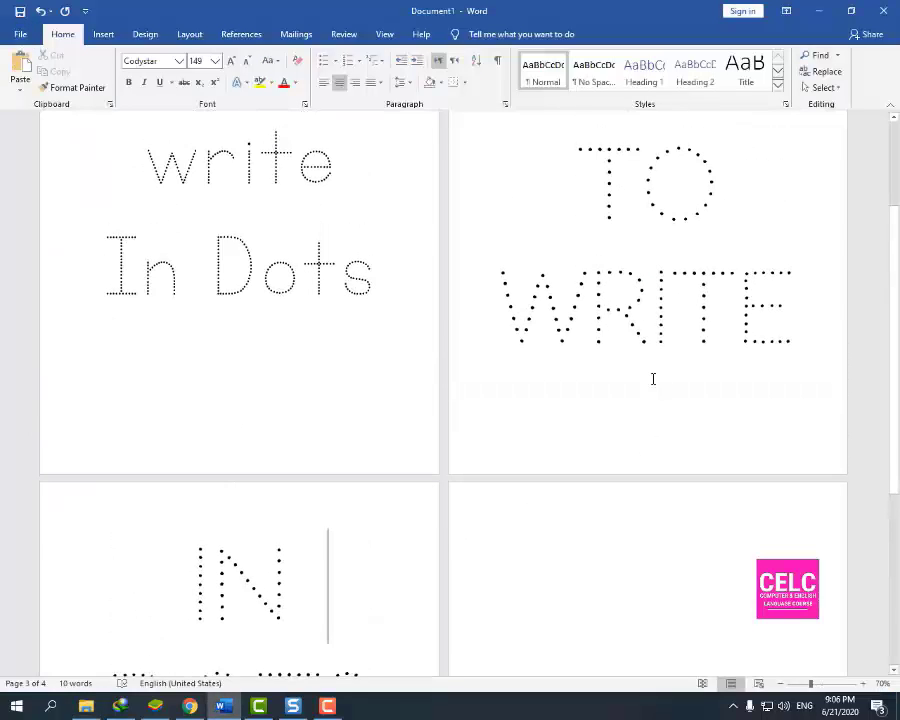
{"action": "key", "text": "ctrl+a"}
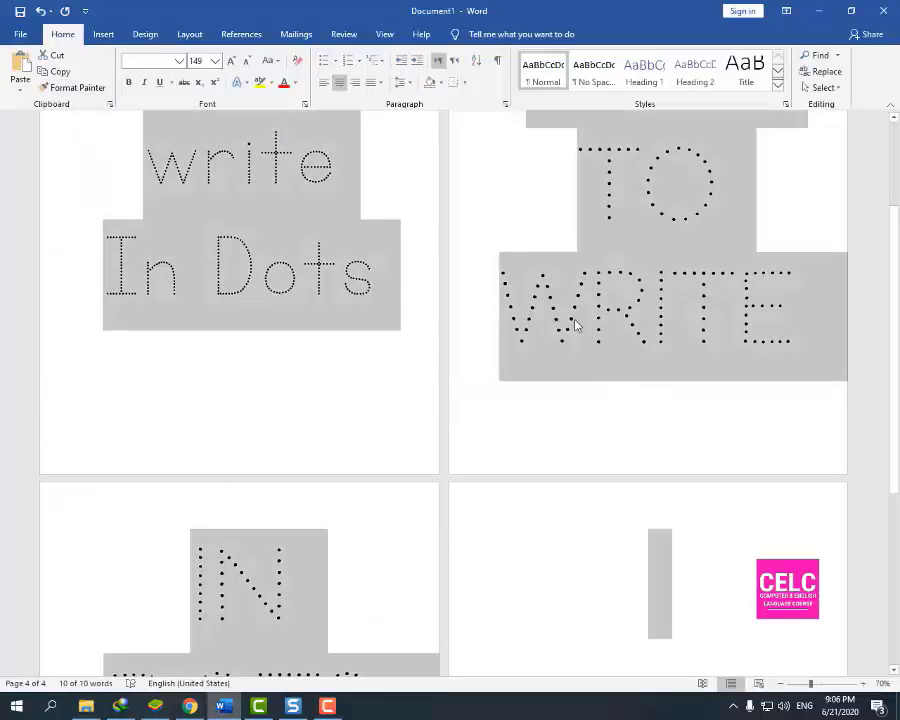
{"action": "left_click", "coordinate": [552, 426]}
{"action": "scroll", "coordinate": [364, 584], "scroll_direction": "down", "scroll_amount": 4}
{"action": "scroll", "coordinate": [540, 510], "scroll_direction": "up", "scroll_amount": 4}
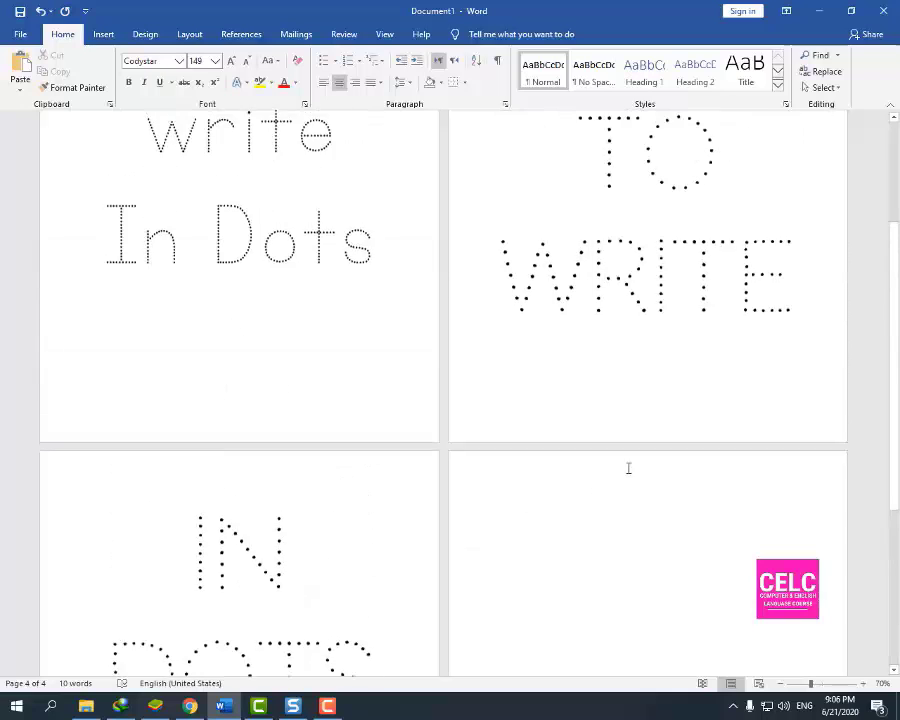
{"action": "scroll", "coordinate": [626, 464], "scroll_direction": "down", "scroll_amount": 2}
{"action": "left_click_drag", "start_coordinate": [394, 586], "coordinate": [512, 191]}
{"action": "scroll", "coordinate": [575, 245], "scroll_direction": "up", "scroll_amount": 3}
{"action": "left_click", "coordinate": [243, 63]}
{"action": "left_click", "coordinate": [243, 63]}
{"action": "left_click", "coordinate": [243, 63]}
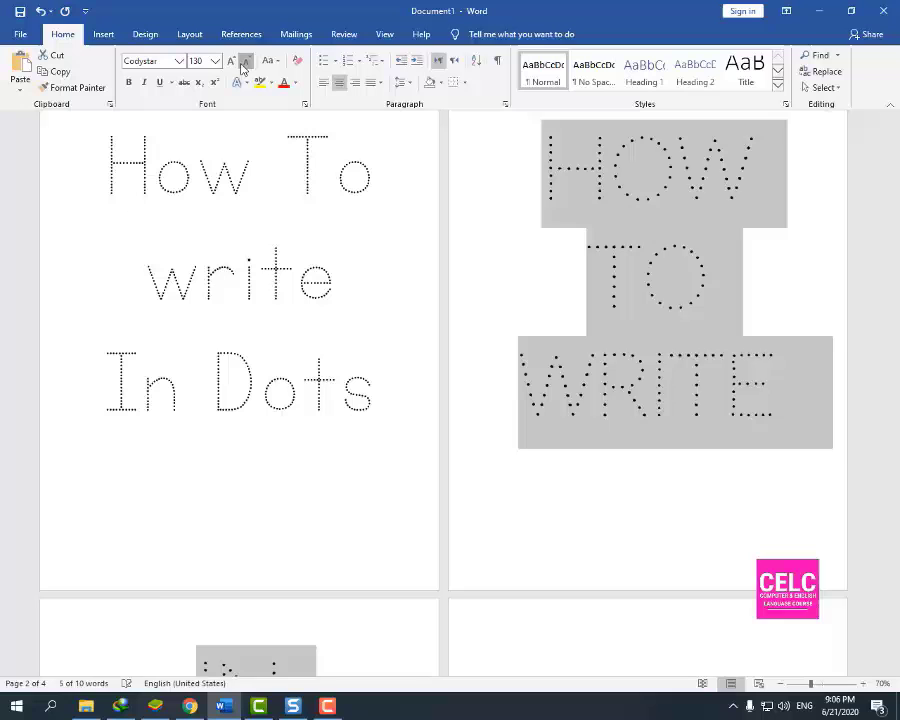
{"action": "left_click", "coordinate": [243, 63]}
{"action": "left_click", "coordinate": [243, 63]}
{"action": "left_click", "coordinate": [243, 63]}
- Move the HOW TO WRITE IN DOTS text onto page 3 and set its font to KG Primary Dots Lined
{"action": "scroll", "coordinate": [522, 444], "scroll_direction": "down", "scroll_amount": 1}
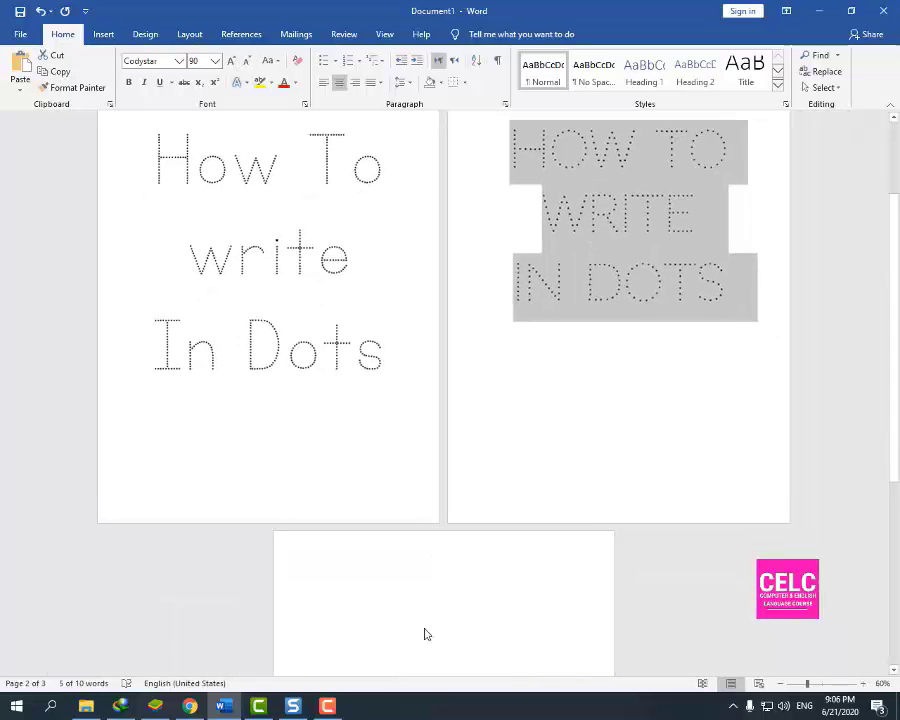
{"action": "key", "text": "ctrl+x"}
{"action": "left_click", "coordinate": [424, 622]}
{"action": "key", "text": "ctrl+v"}
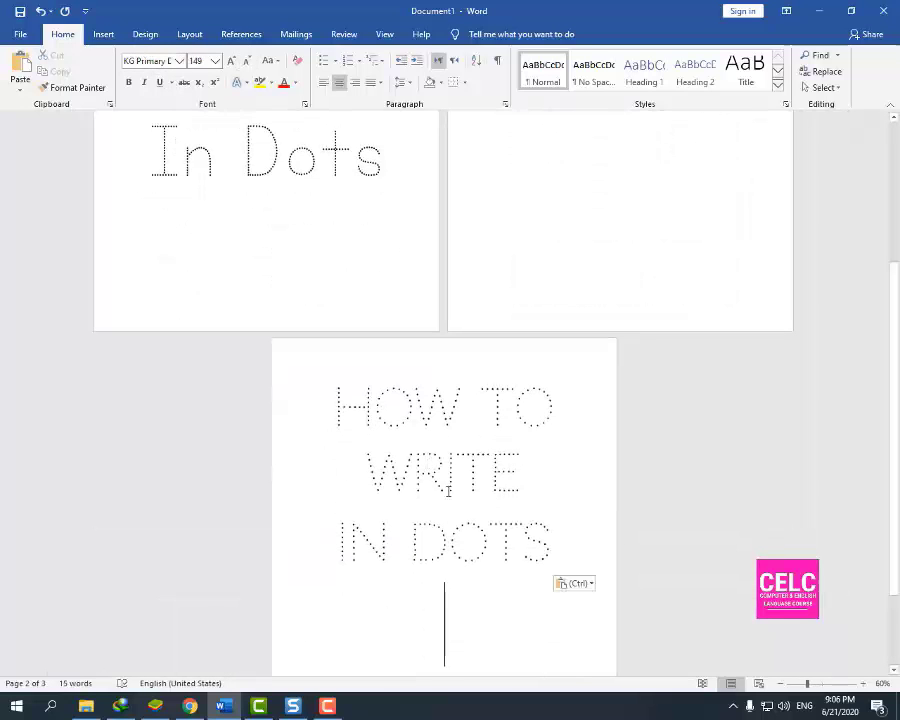
{"action": "left_click", "coordinate": [508, 472]}
{"action": "triple_click", "coordinate": [508, 472]}
{"action": "left_click", "coordinate": [137, 57]}
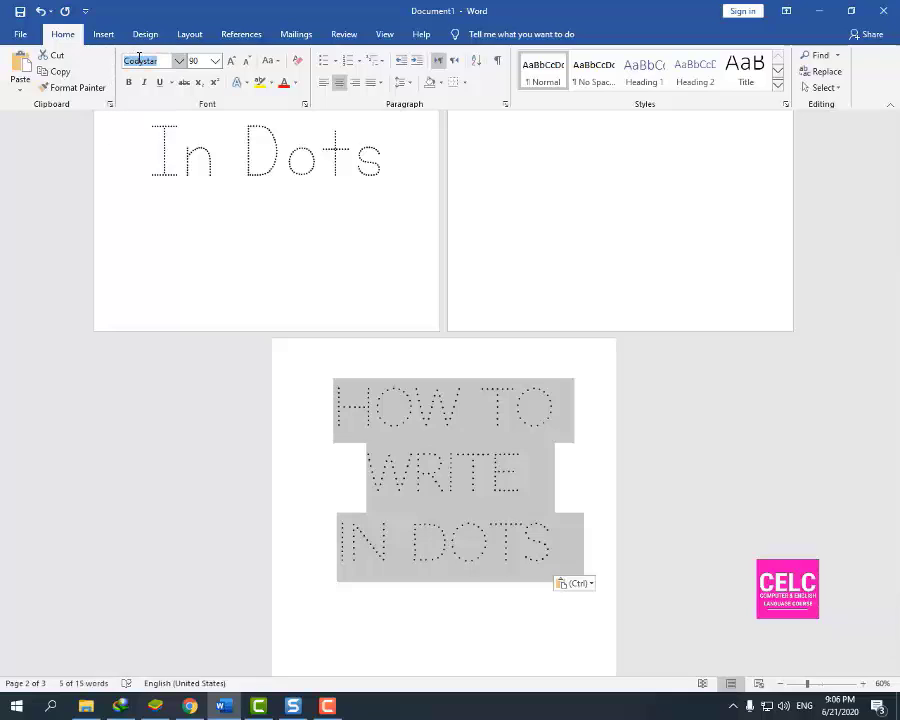
{"action": "type", "text": "Primary Dots"}
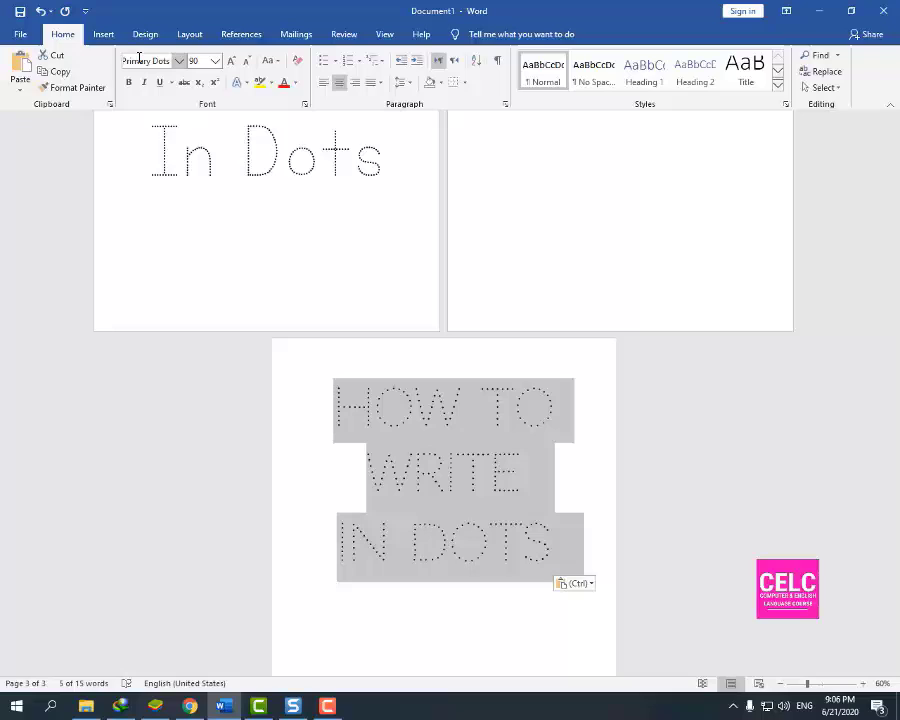
{"action": "type", "text": " Li"}
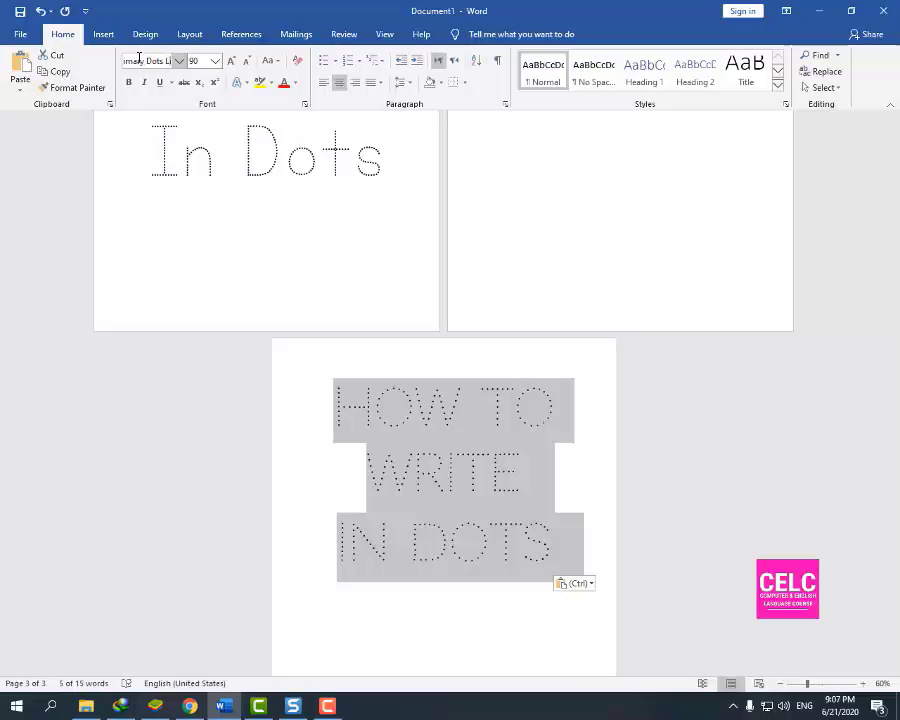
{"action": "type", "text": "ned"}
{"action": "key", "text": "Return"}
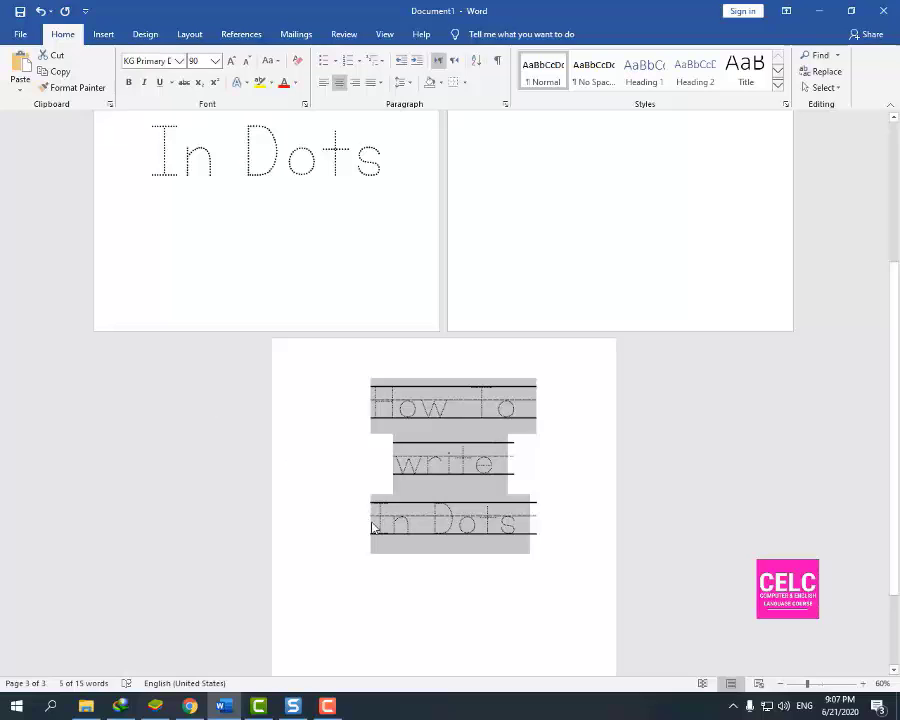
{"action": "scroll", "coordinate": [345, 505], "scroll_direction": "up", "scroll_amount": 1}
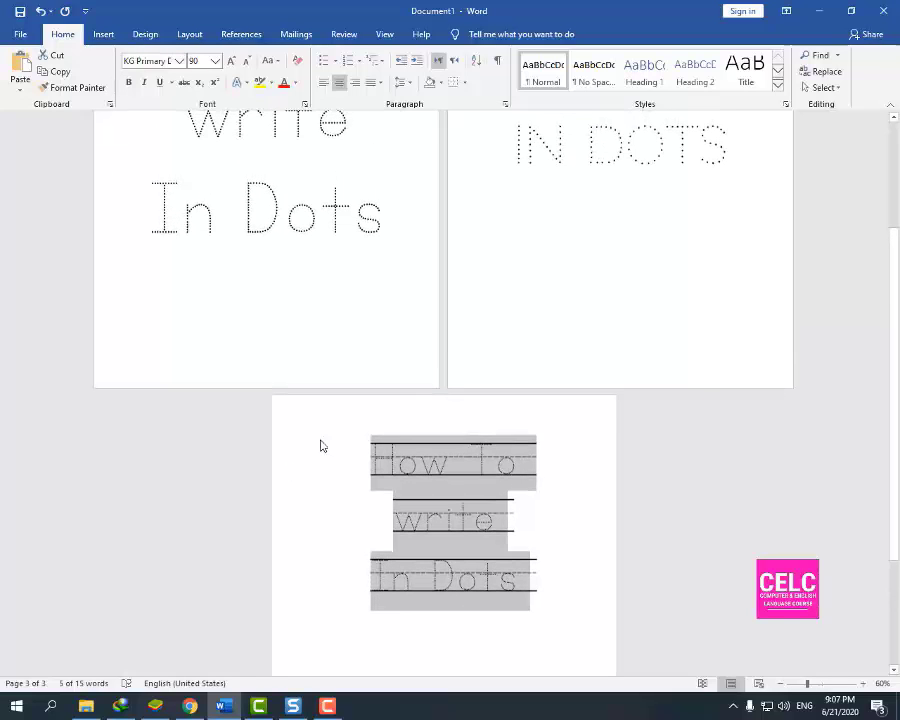
{"action": "left_click", "coordinate": [343, 540]}
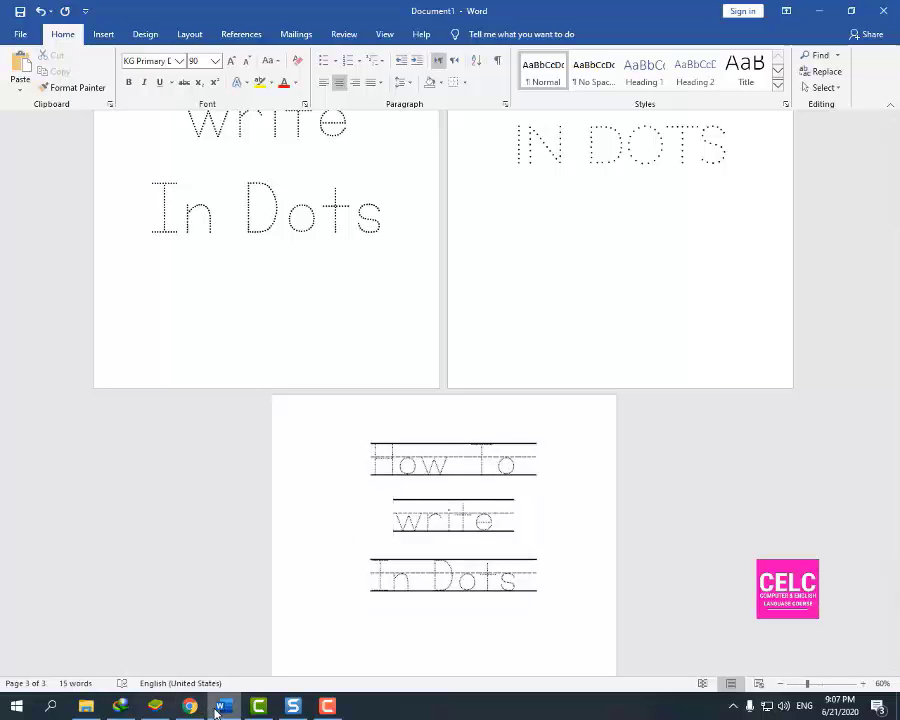
- Bring the File Explorer window showing New folder's font files back in front of Word
{"action": "left_click", "coordinate": [86, 706]}
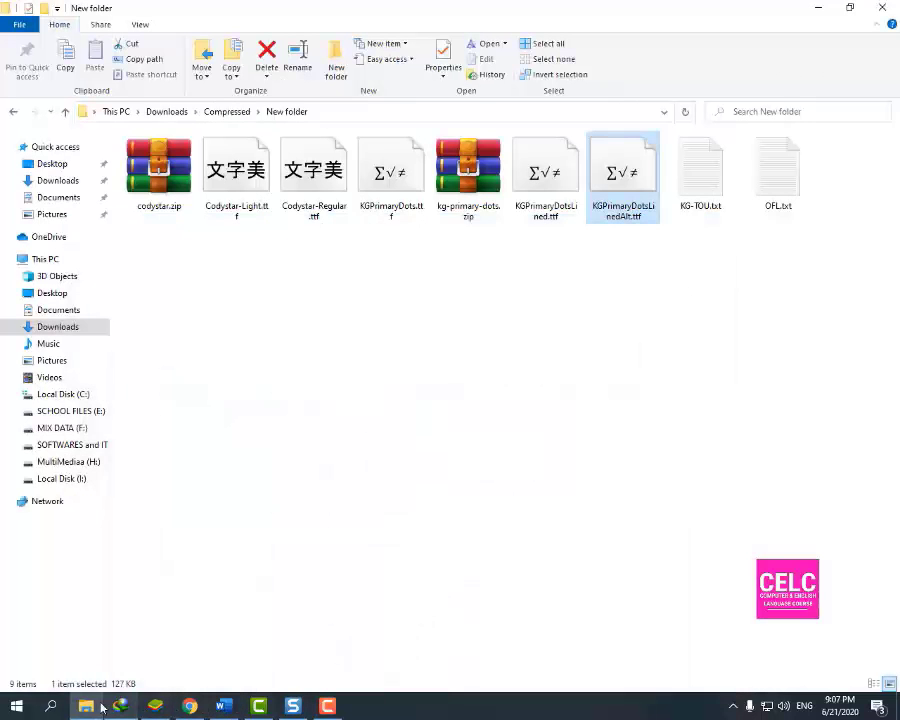
{"action": "left_click", "coordinate": [327, 706]}
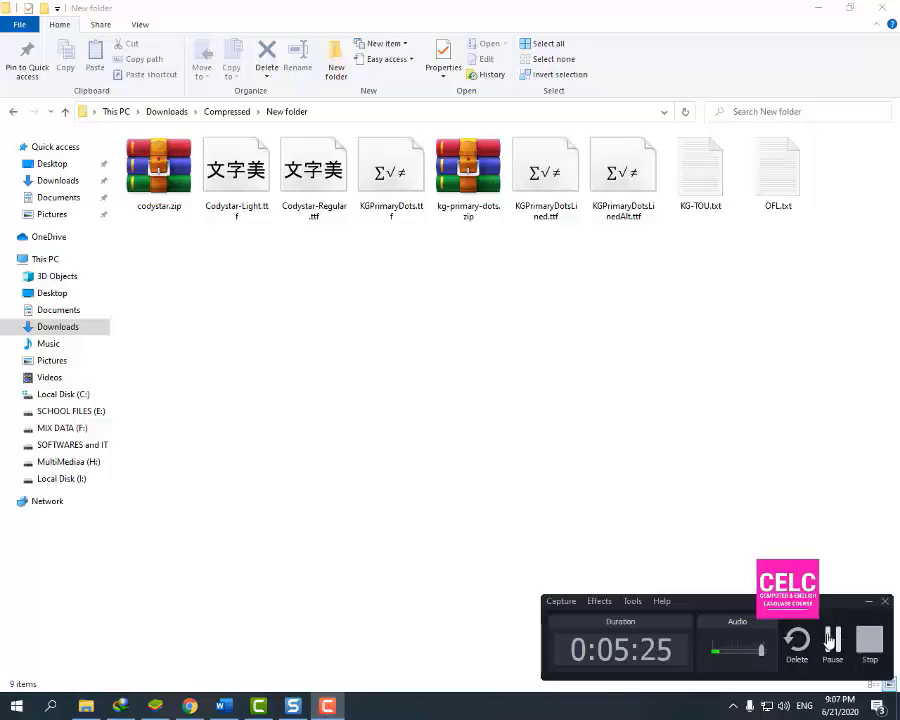
{"action": "left_click", "coordinate": [327, 706]}
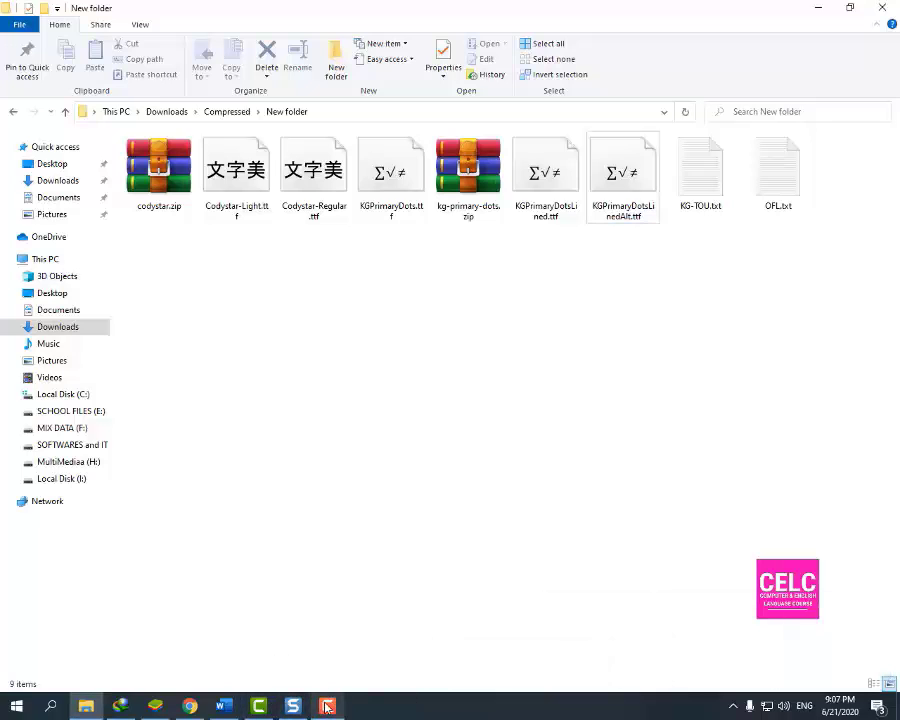